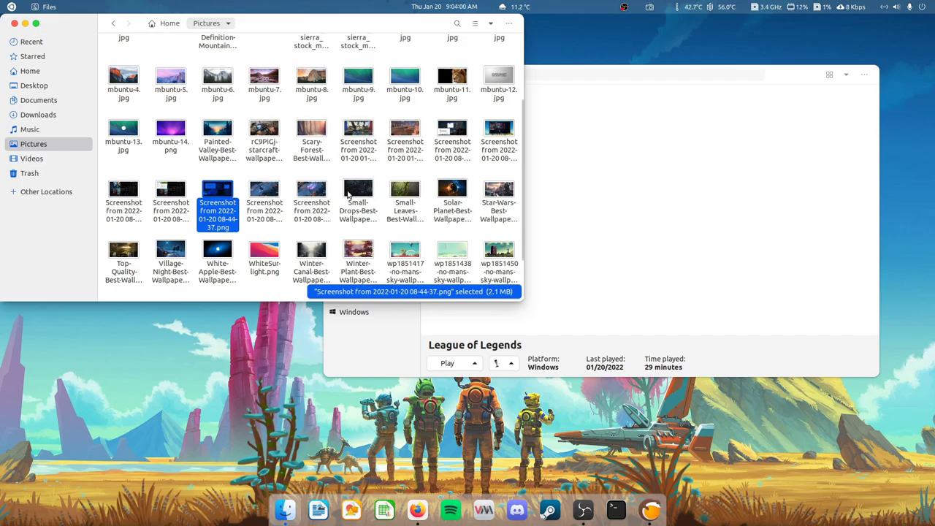
# - Move the Files Pictures window to the top-left corner, in front of the Lutris library
pyautogui.moveTo(414, 32); pyautogui.dragTo(447, 54)
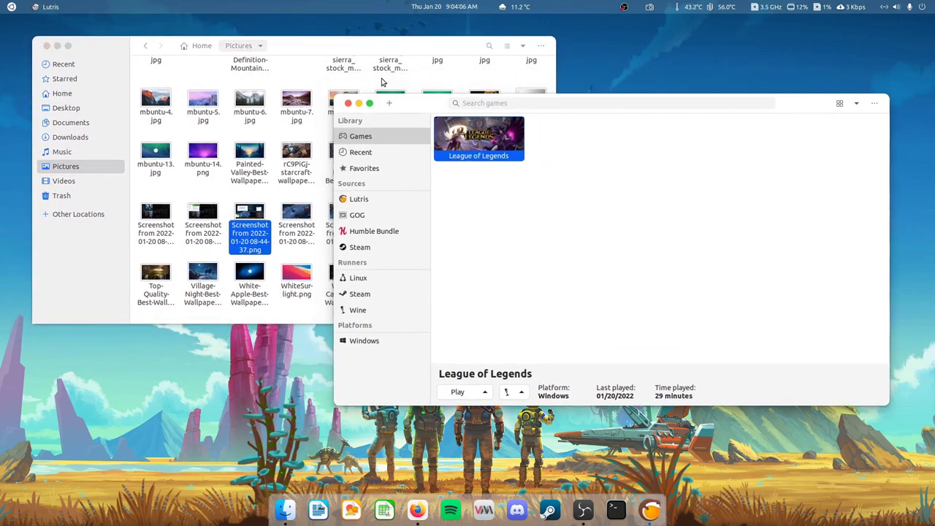
pyautogui.click(273, 197)
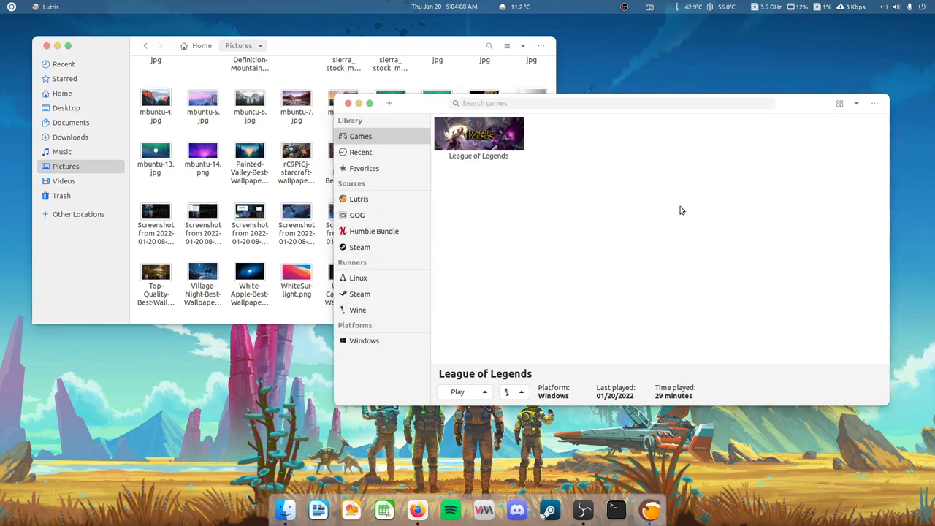
pyautogui.moveTo(426, 51); pyautogui.dragTo(417, 32)
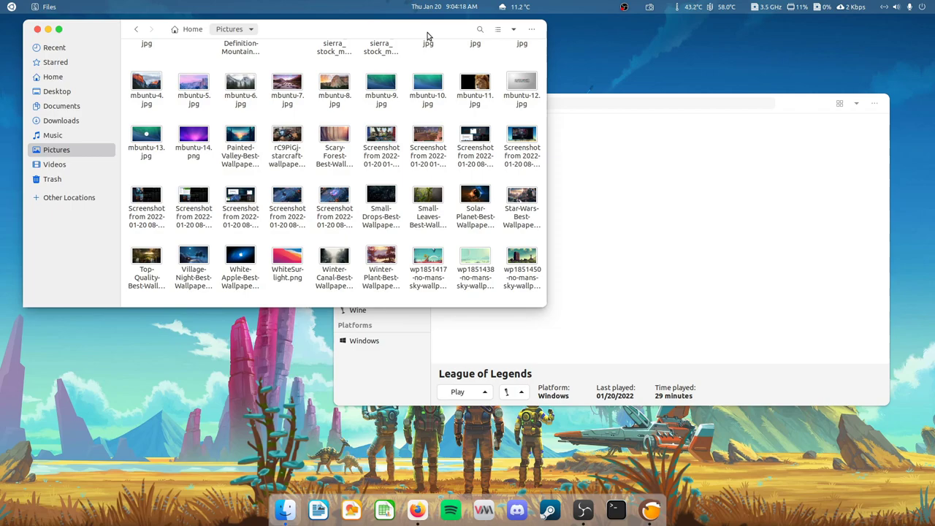
pyautogui.moveTo(415, 29); pyautogui.dragTo(404, 26)
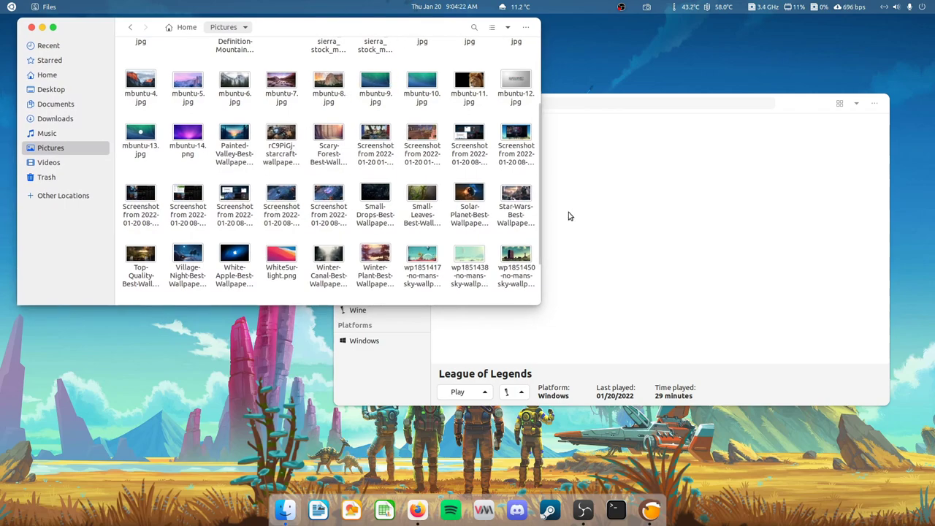
pyautogui.click(597, 102)
# - View the 08-44-37 screenshot and the next two League of Legends screenshots, then close the viewer
pyautogui.click(236, 196)
pyautogui.doubleClick(236, 195)
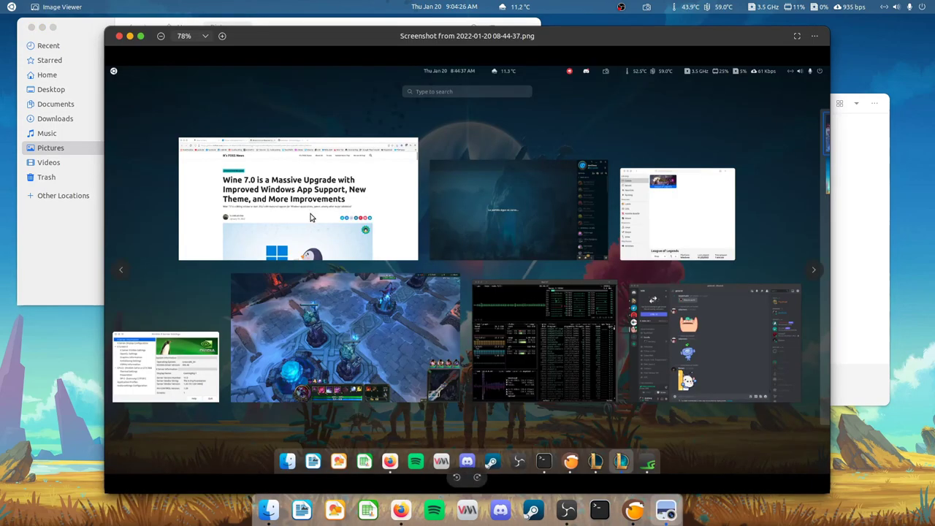
pyautogui.press('Right')
pyautogui.press('Right')
pyautogui.press('Right')
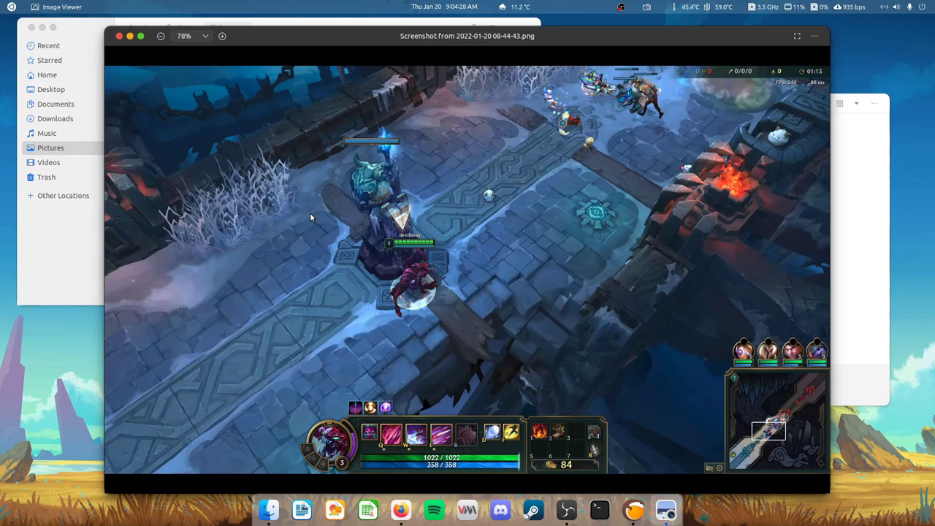
pyautogui.press('Right')
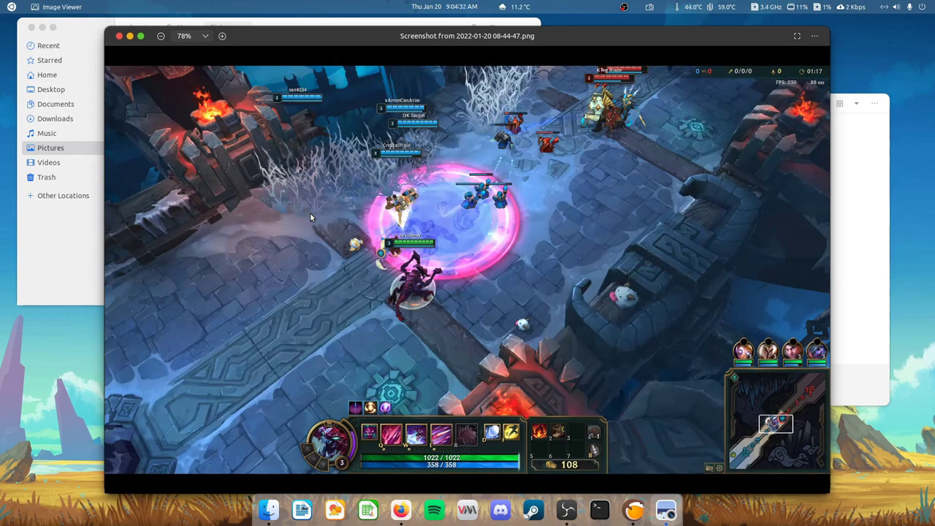
pyautogui.click(120, 36)
pyautogui.click(544, 118)
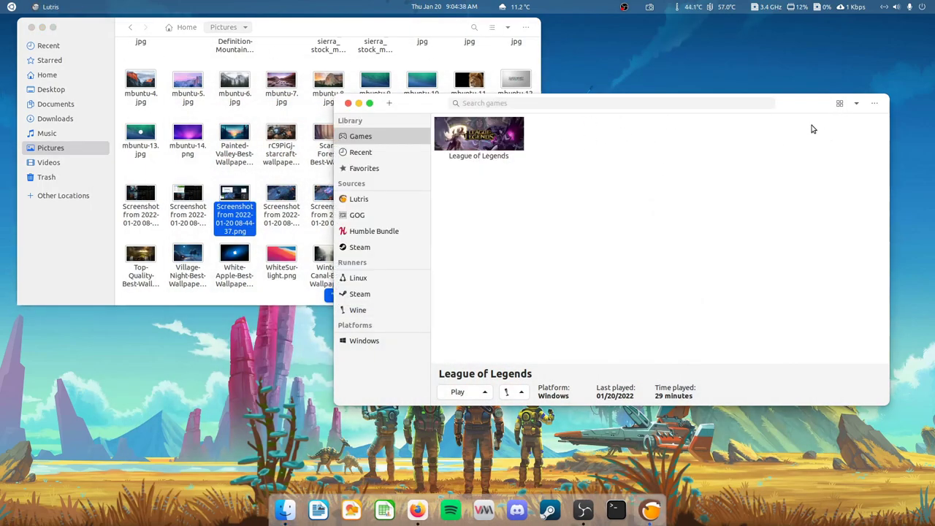
# - Uninstall League of Legends in Lutris, deleting its 16.8 GB game folder
pyautogui.moveTo(678, 106); pyautogui.dragTo(712, 115)
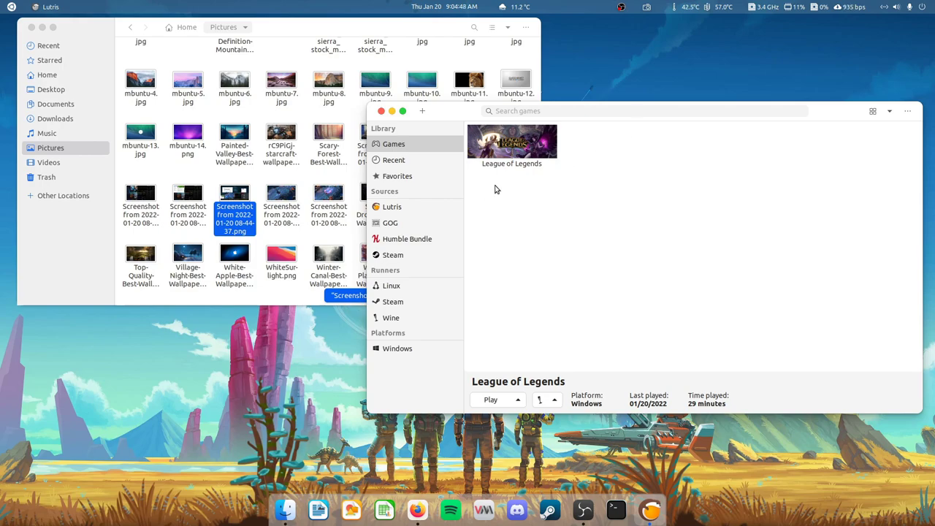
pyautogui.click(518, 148)
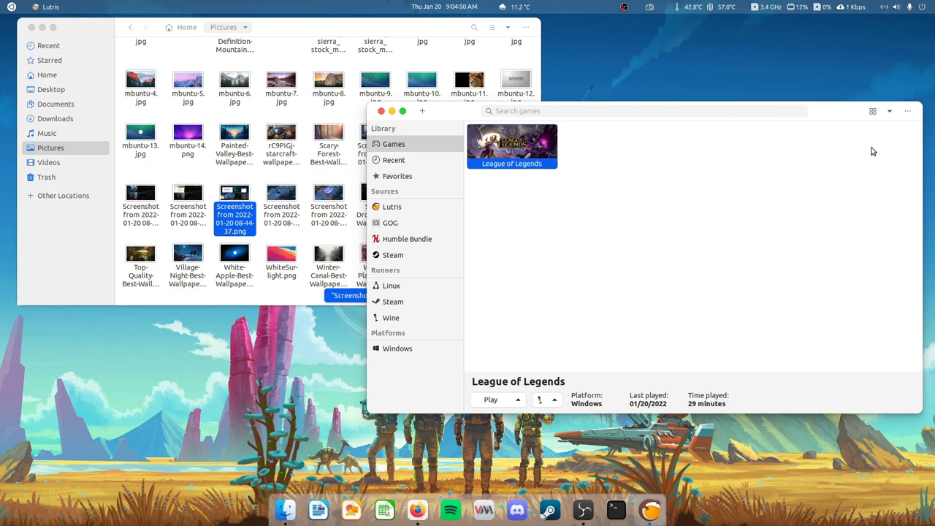
pyautogui.rightClick(503, 144)
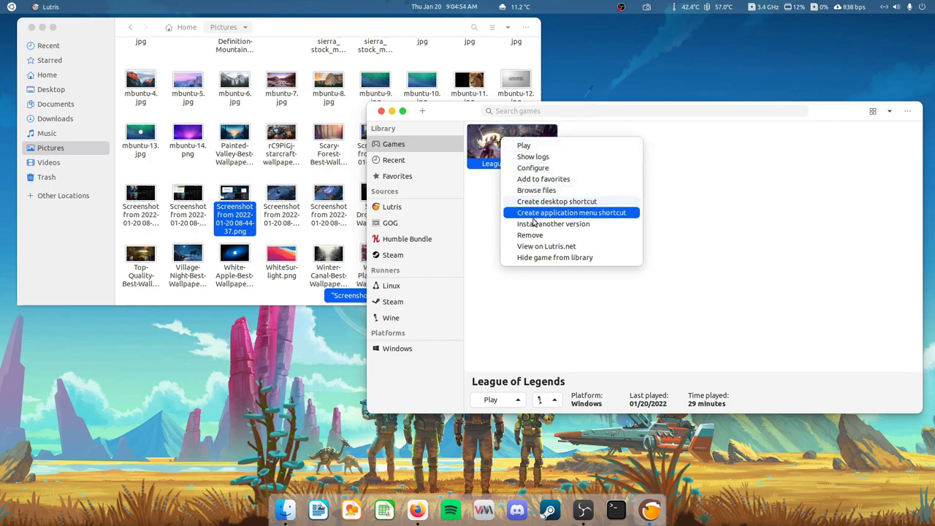
pyautogui.click(548, 240)
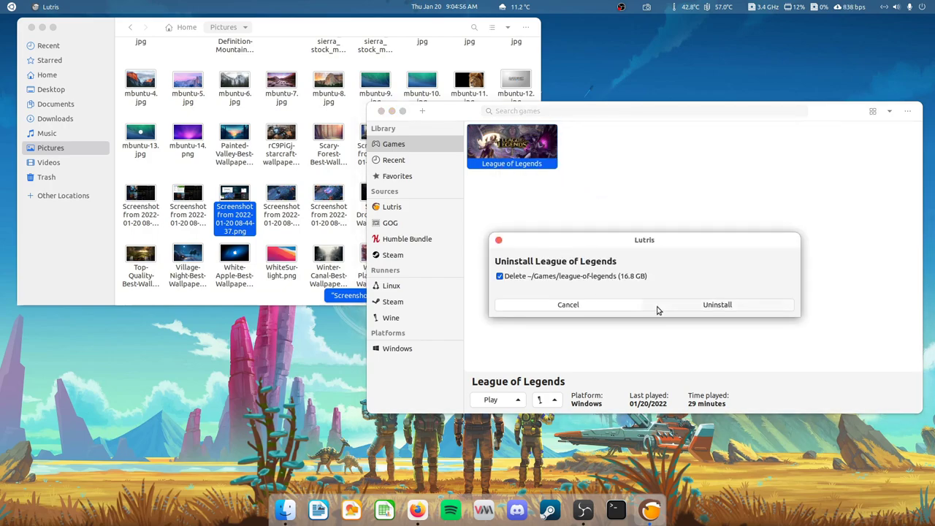
pyautogui.click(697, 306)
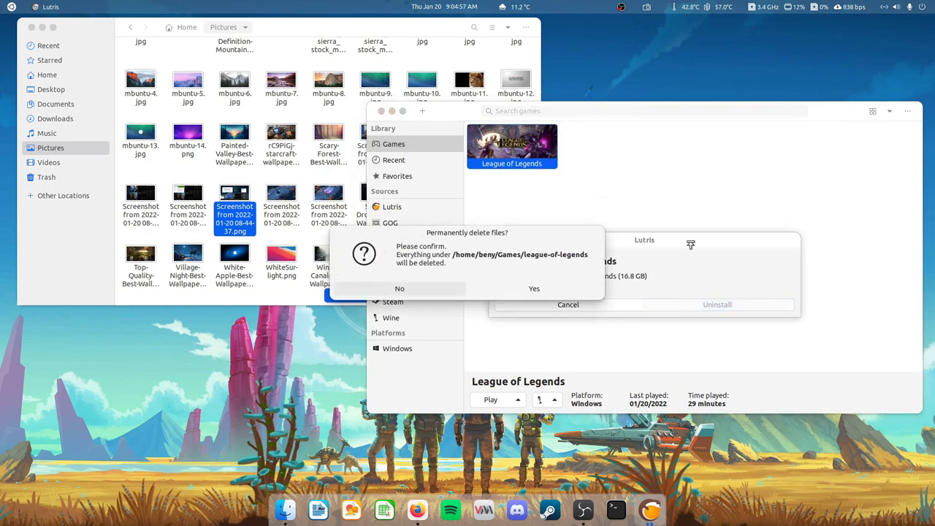
pyautogui.click(515, 290)
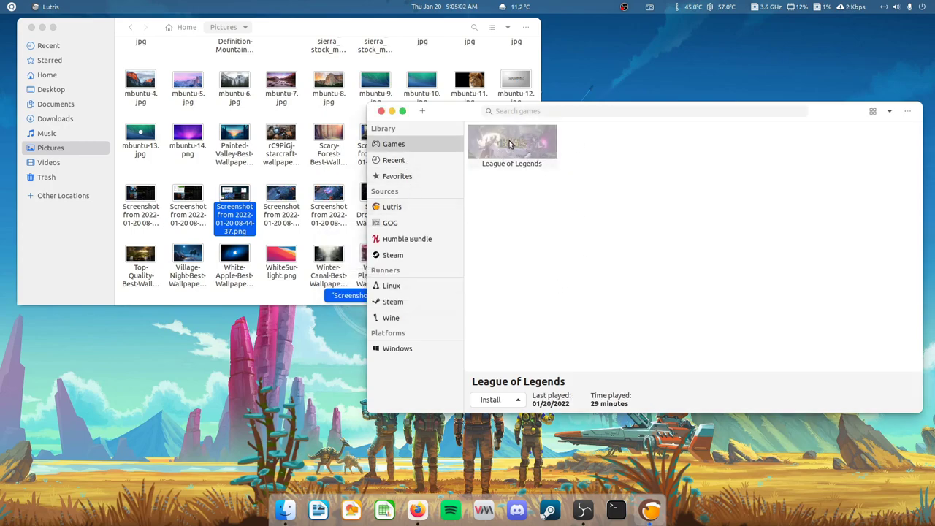
# - Remove the uninstalled League of Legends entry from the Lutris library
pyautogui.click(402, 208)
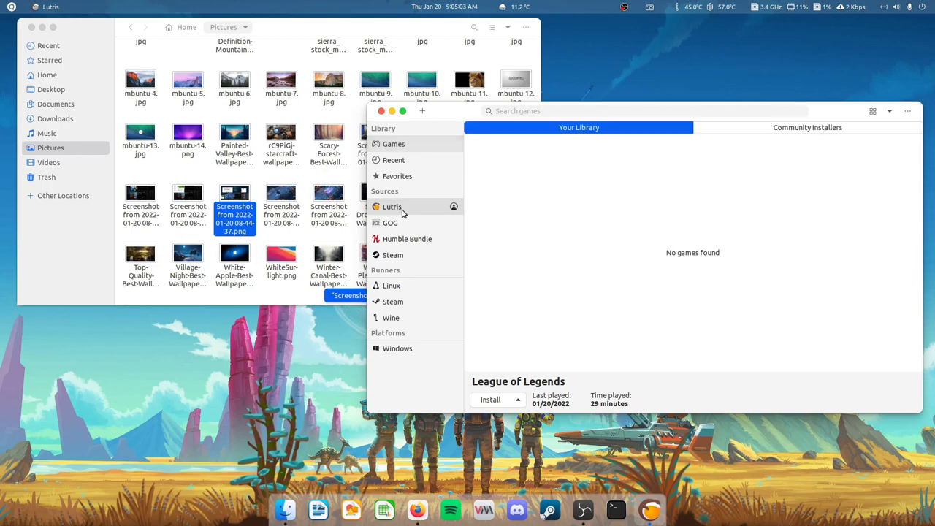
pyautogui.click(418, 145)
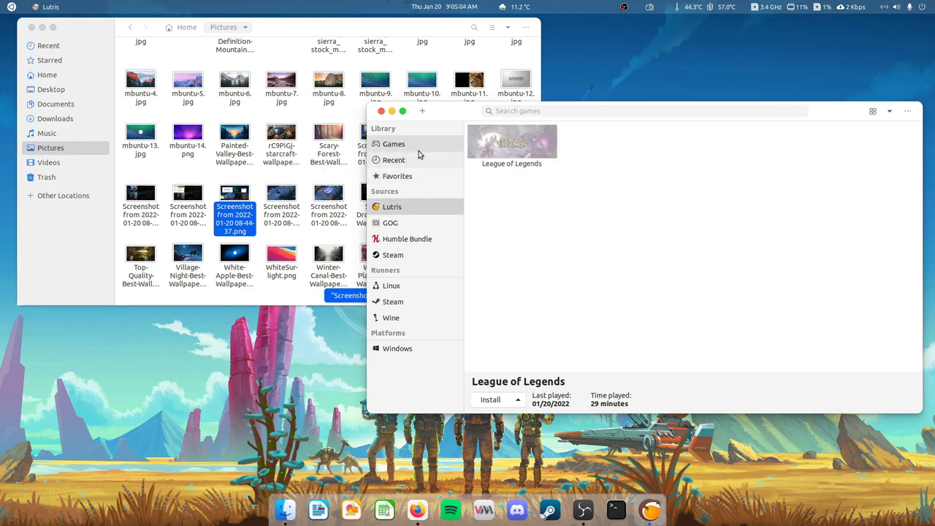
pyautogui.rightClick(531, 145)
pyautogui.click(573, 180)
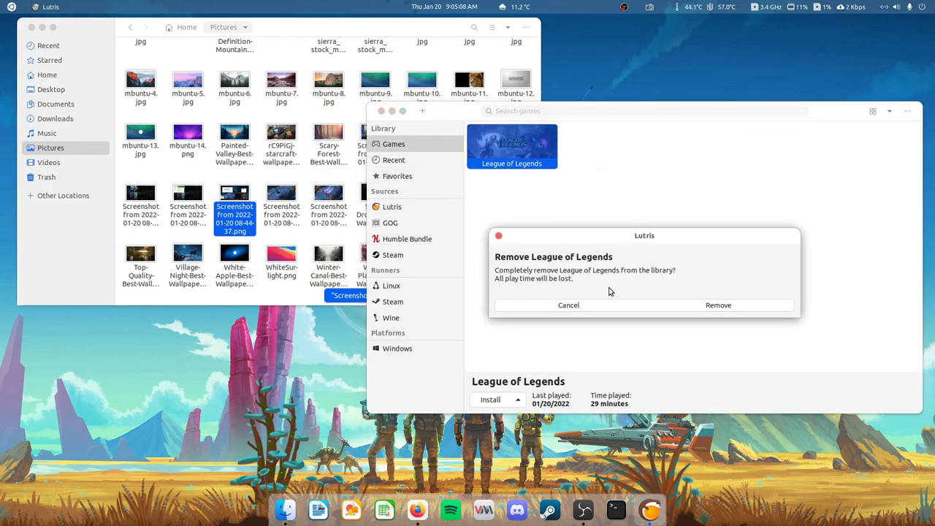
pyautogui.click(725, 307)
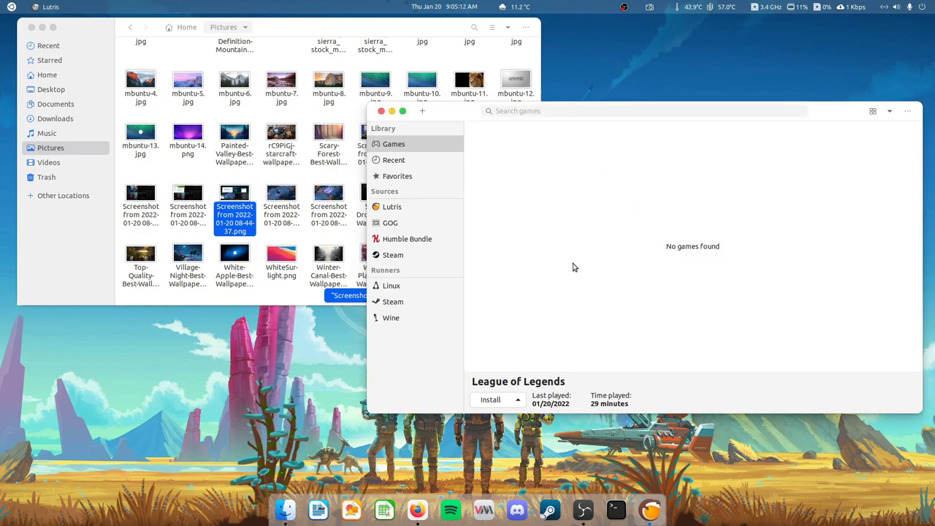
pyautogui.click(411, 209)
# - Close Lutris and run neofetch in the Terminal to show Ubuntu 20.04.3 system details
pyautogui.click(391, 111)
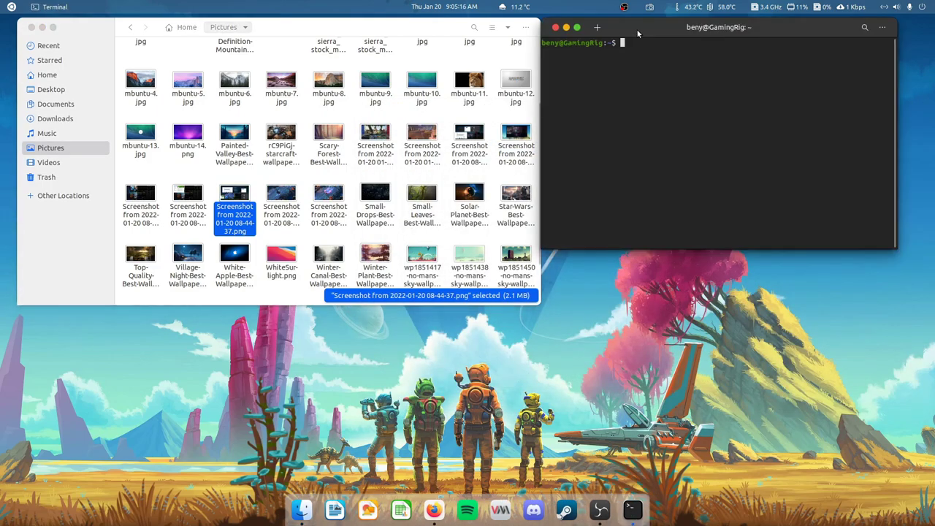
pyautogui.write('neofetch')
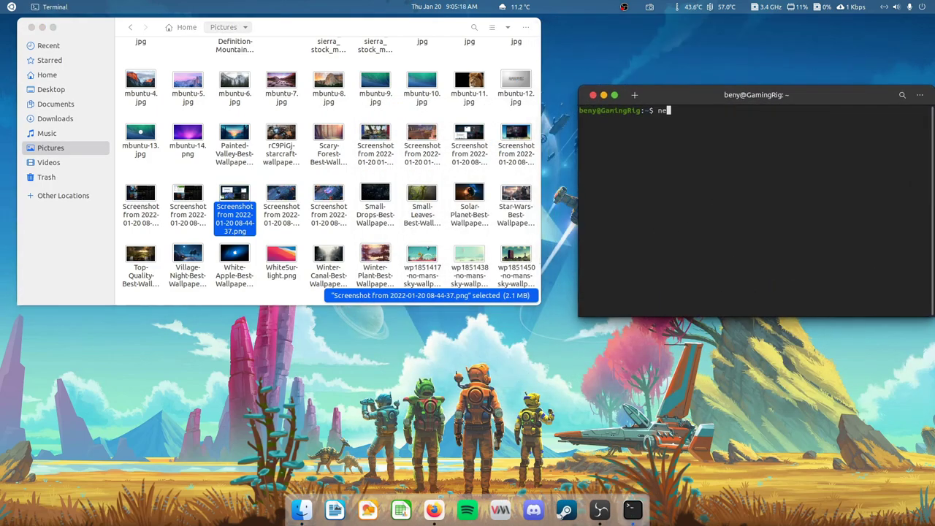
pyautogui.press('Return')
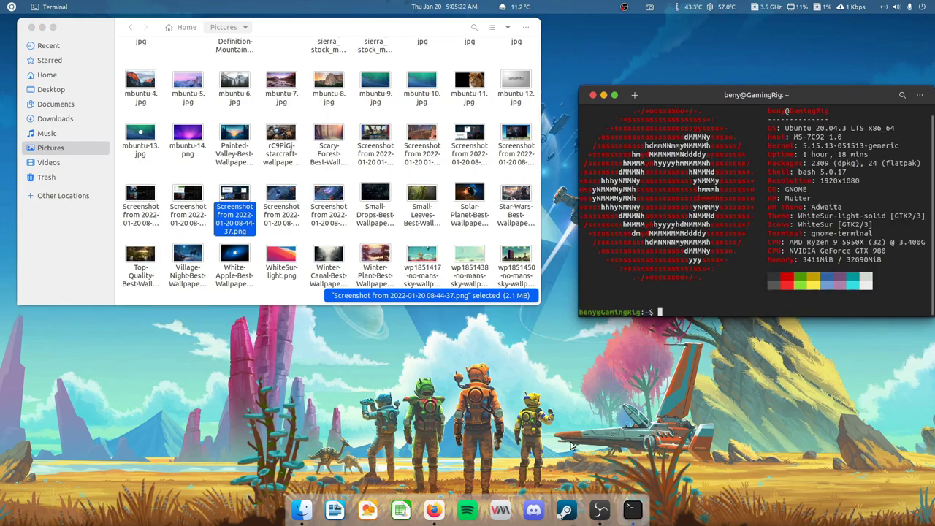
# - Relaunch Lutris from the application search
pyautogui.press('super')
pyautogui.write('lutri')
pyautogui.press('Return')
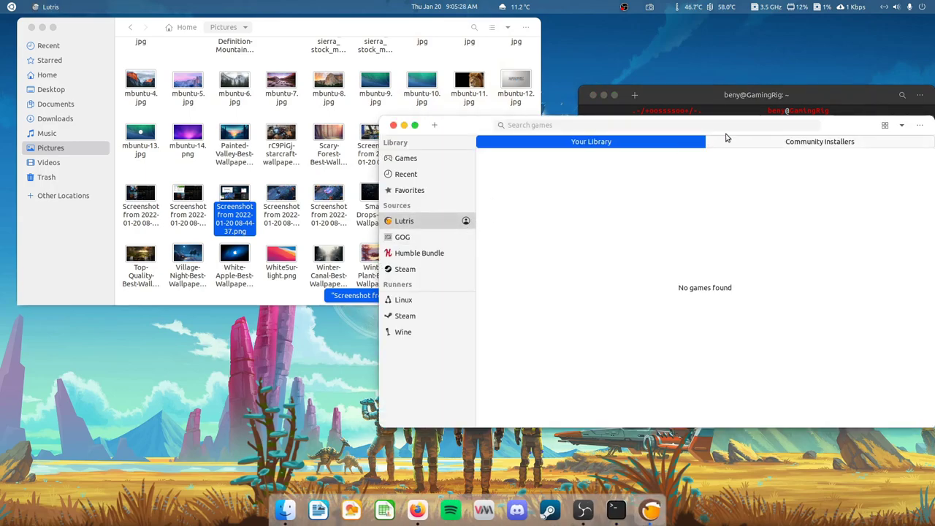
# - Search the Lutris Community Installers for 'league of legends'
pyautogui.moveTo(840, 129); pyautogui.dragTo(810, 158)
pyautogui.moveTo(806, 96); pyautogui.dragTo(777, 46)
pyautogui.click(527, 257)
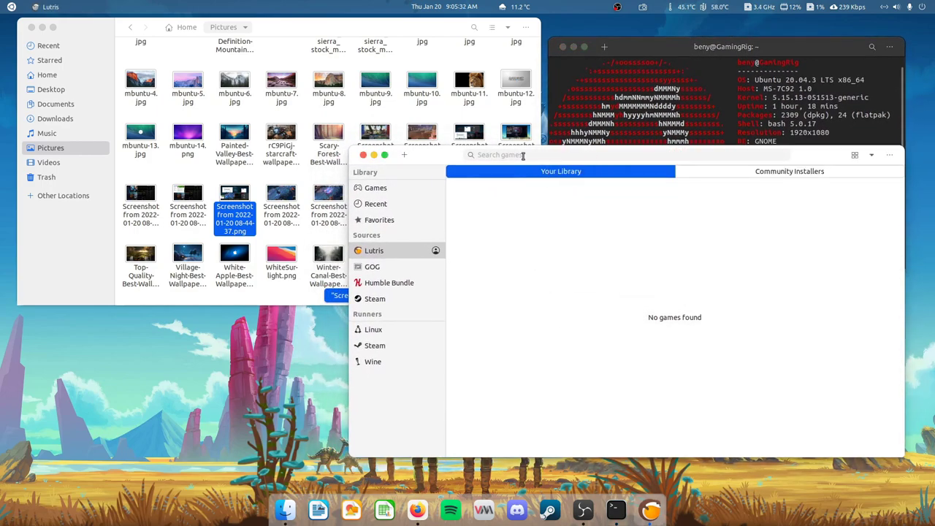
pyautogui.moveTo(442, 157); pyautogui.dragTo(447, 130)
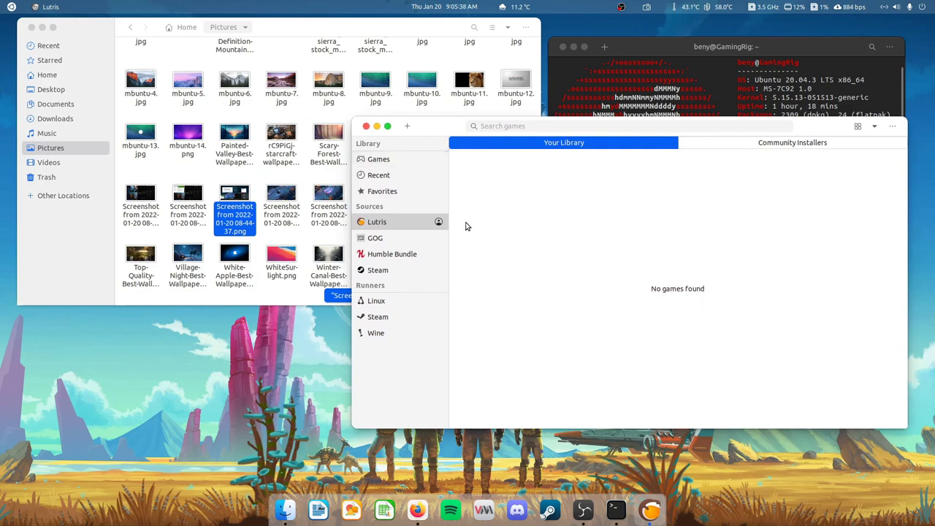
pyautogui.click(771, 146)
pyautogui.click(707, 130)
pyautogui.write('league')
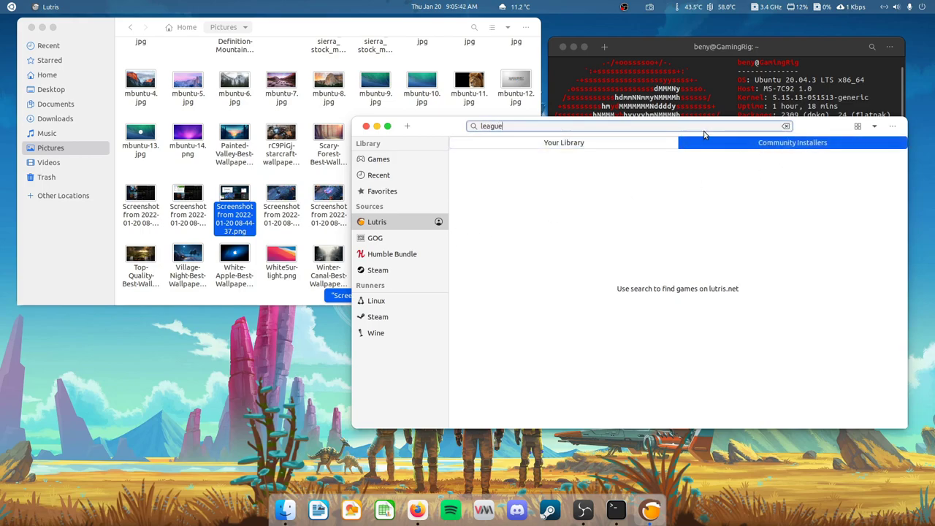
pyautogui.write(' of')
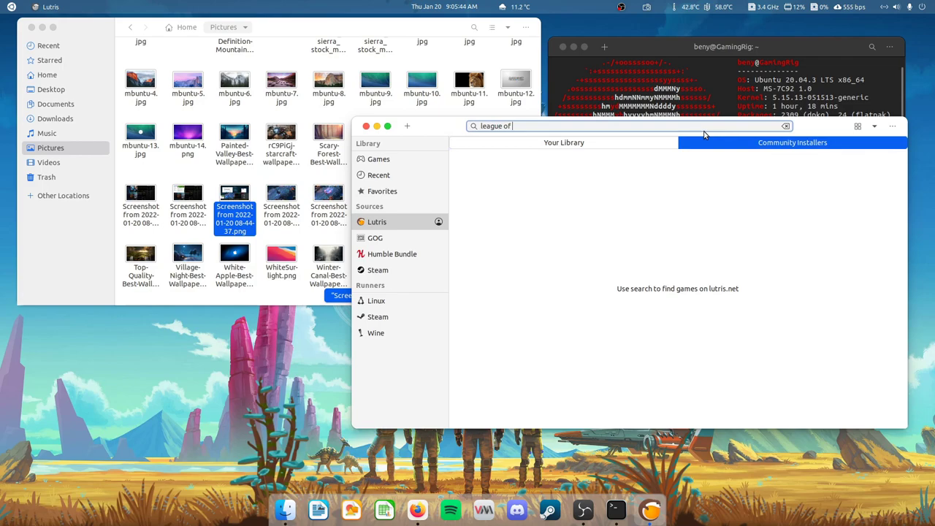
pyautogui.write(' legends')
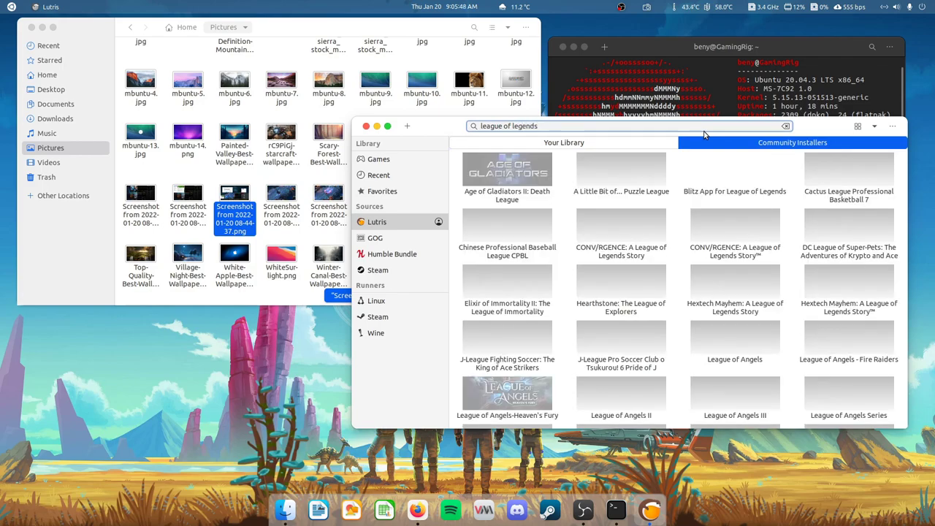
# - Open the League of Legends installer and choose the Standard (Launch Helper) version
pyautogui.click(620, 230)
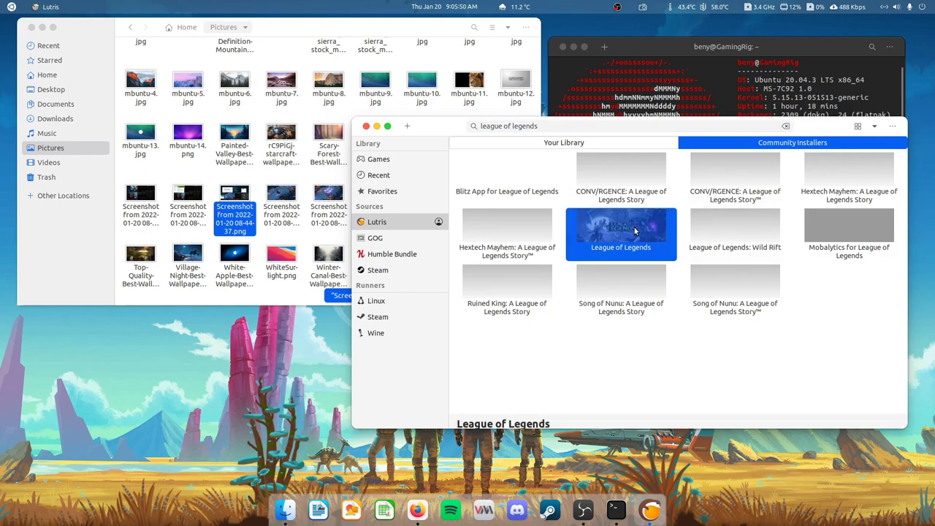
pyautogui.doubleClick(623, 230)
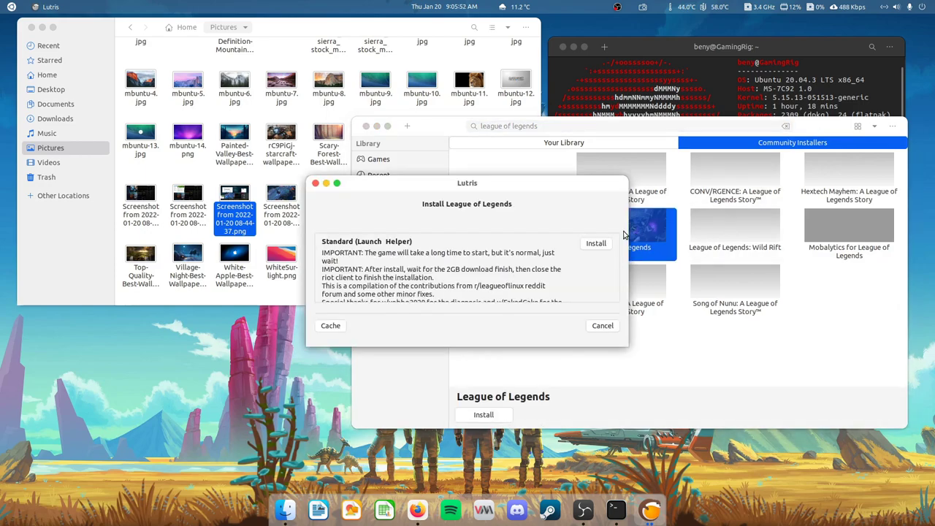
pyautogui.scroll(-5, 508, 276)
pyautogui.scroll(-1, 508, 276)
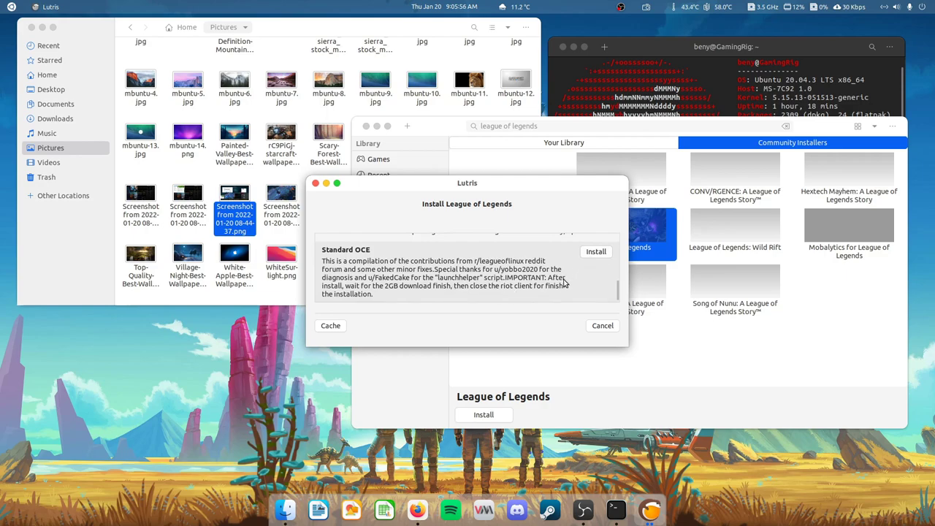
pyautogui.scroll(3, 569, 281)
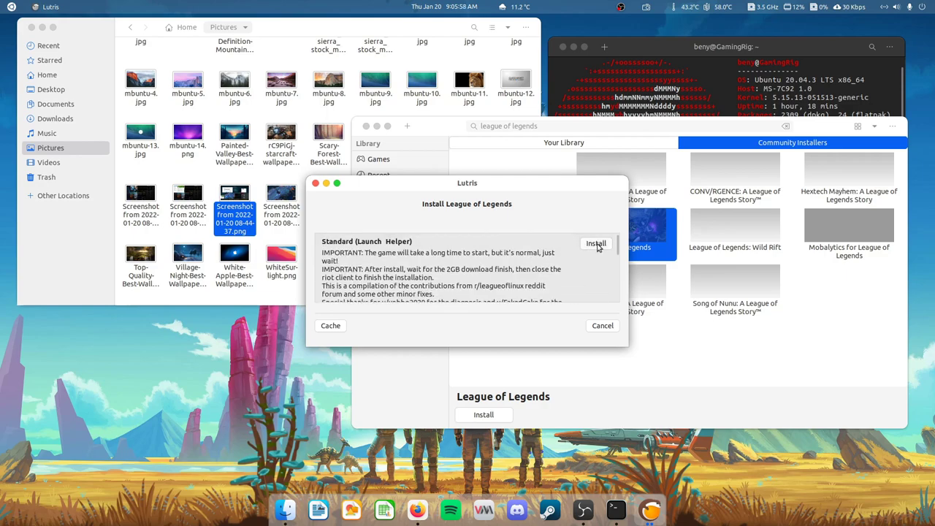
pyautogui.click(596, 244)
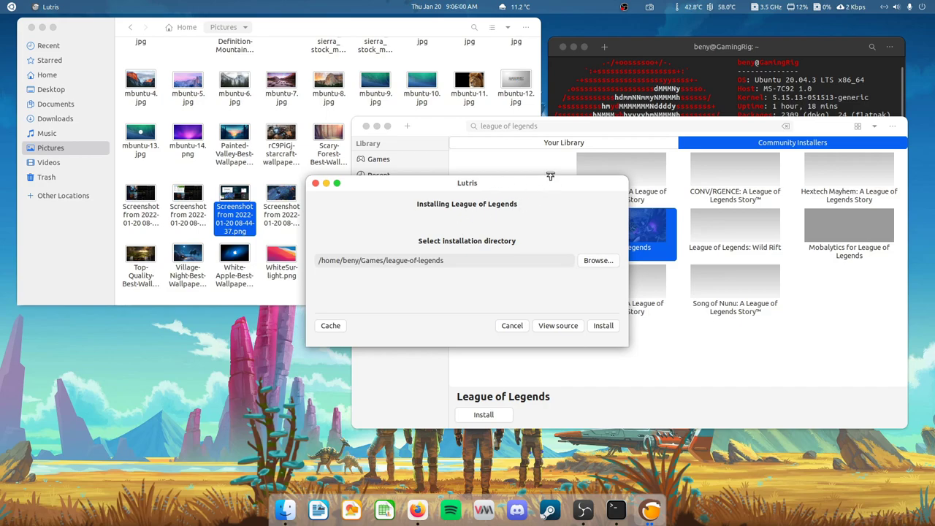
# - Accept the default install directory, download the needed files, and keep English U.S. as language
pyautogui.moveTo(542, 185); pyautogui.dragTo(614, 166)
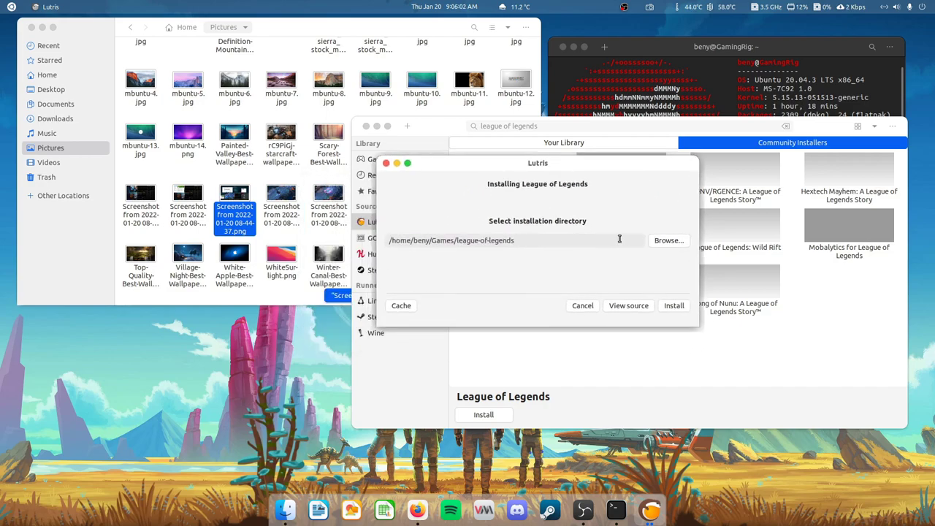
pyautogui.click(673, 306)
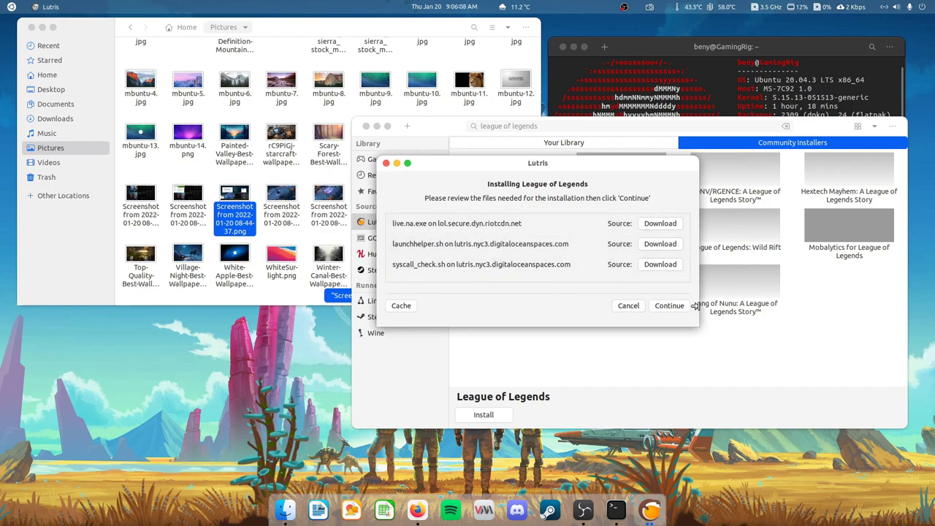
pyautogui.click(667, 308)
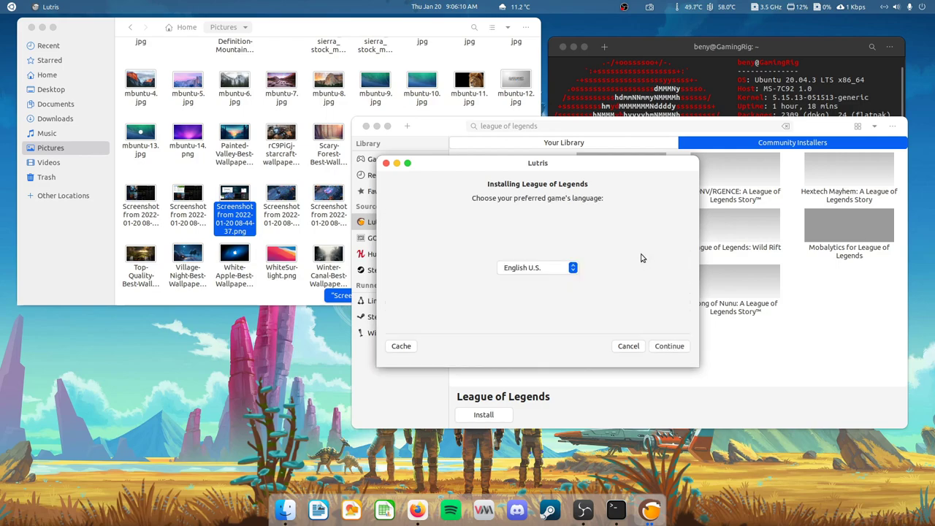
pyautogui.click(666, 347)
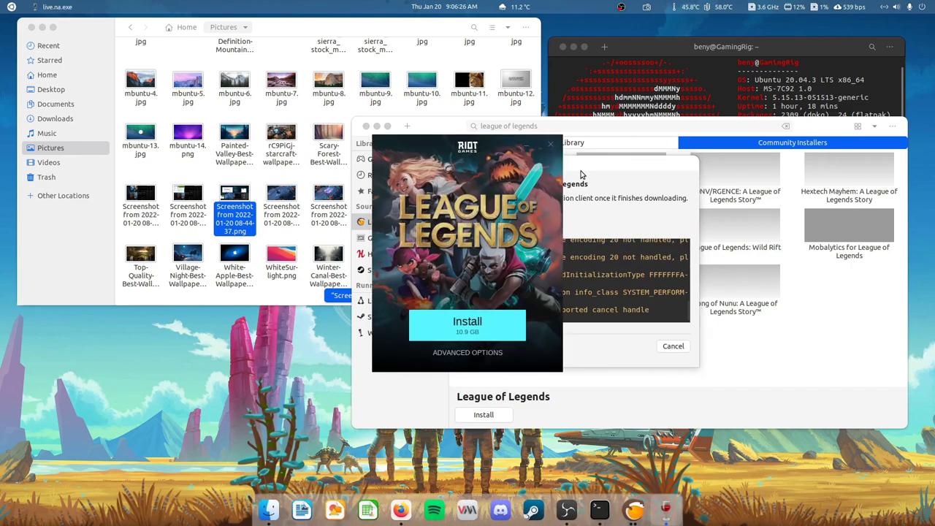
# - Download League of Legends in the Riot installer, then close the Riot client so Lutris finishes
pyautogui.click(469, 325)
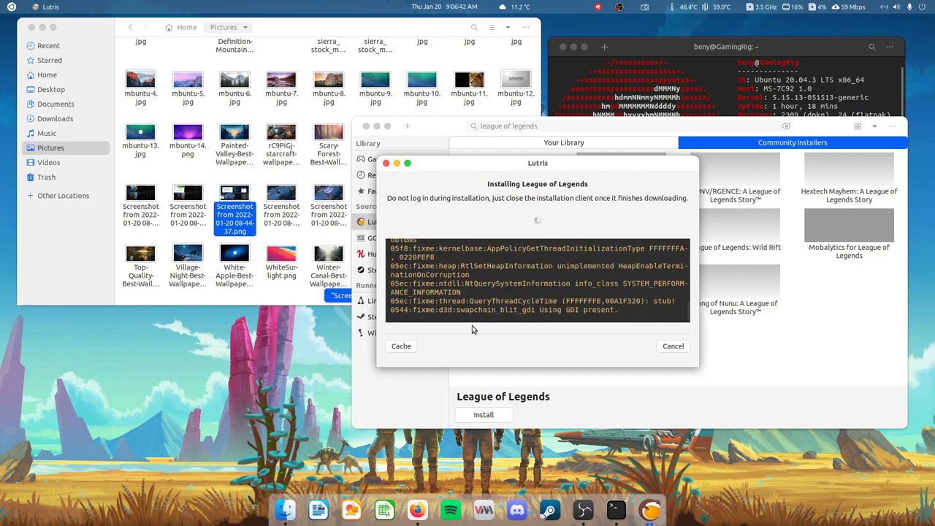
pyautogui.moveTo(502, 168); pyautogui.dragTo(620, 126)
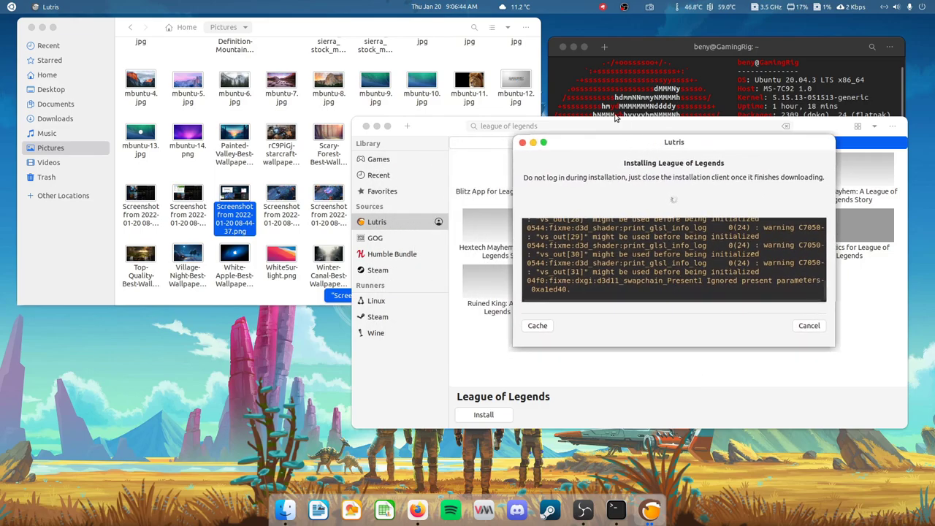
pyautogui.moveTo(579, 79); pyautogui.dragTo(590, 22)
pyautogui.click(818, 194)
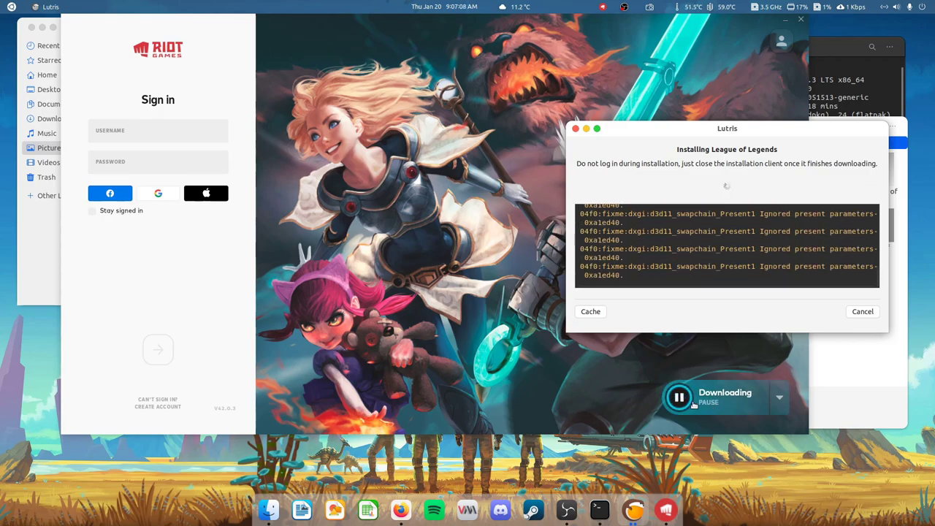
pyautogui.click(801, 20)
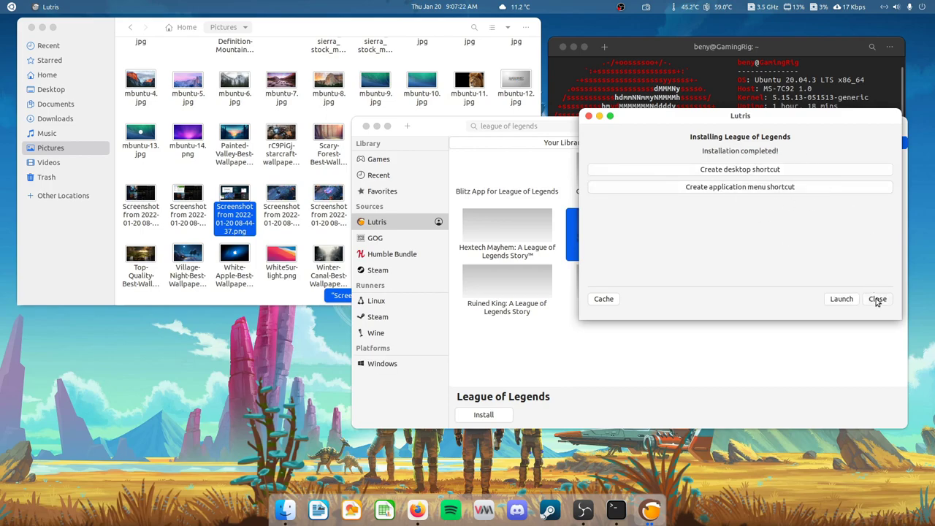
# - Close the completed install dialog and launch League of Legends from the Games library
pyautogui.click(876, 301)
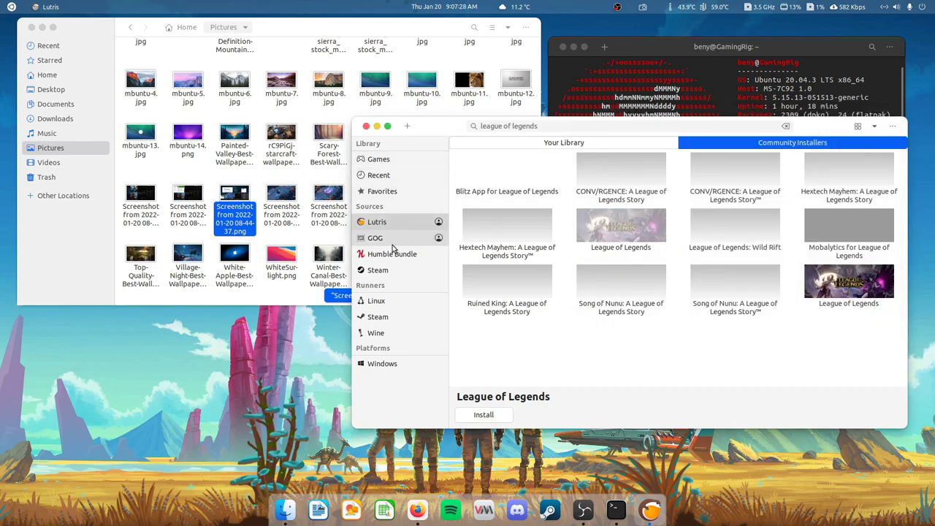
pyautogui.click(389, 160)
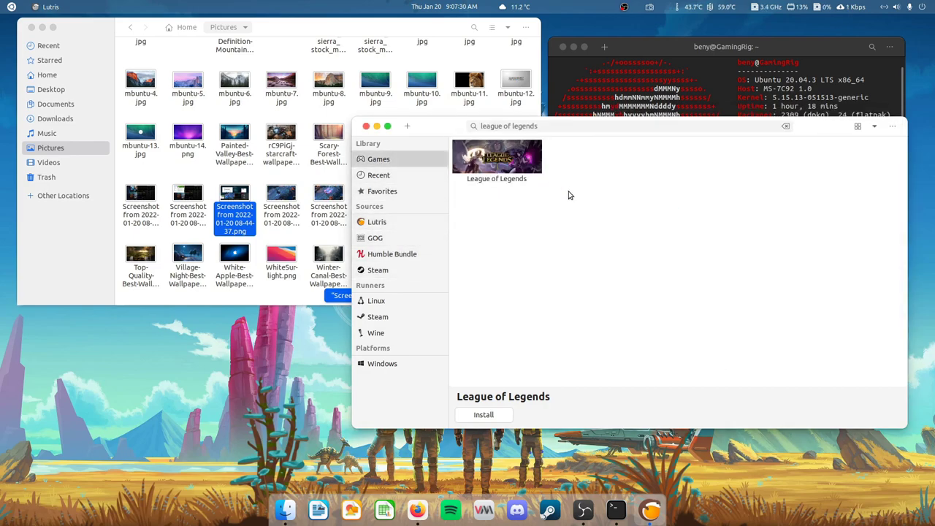
pyautogui.click(501, 165)
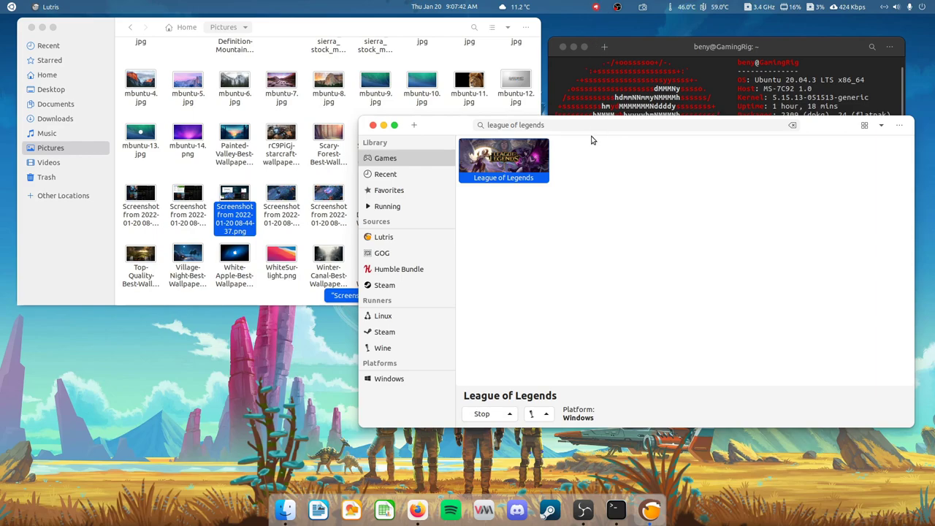
# - Open League of Legends from the Riot tray menu to bring up the sign-in window
pyautogui.moveTo(836, 126); pyautogui.dragTo(854, 94)
pyautogui.click(600, 9)
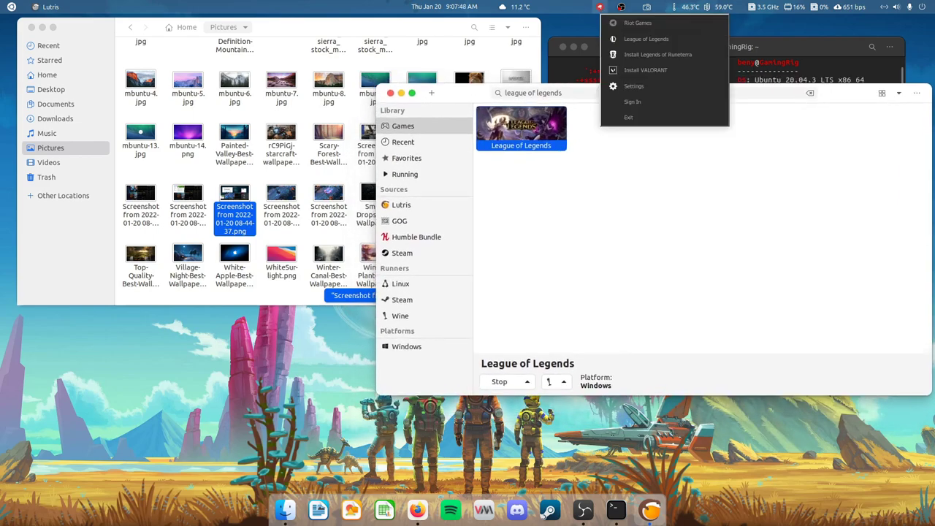
pyautogui.click(609, 104)
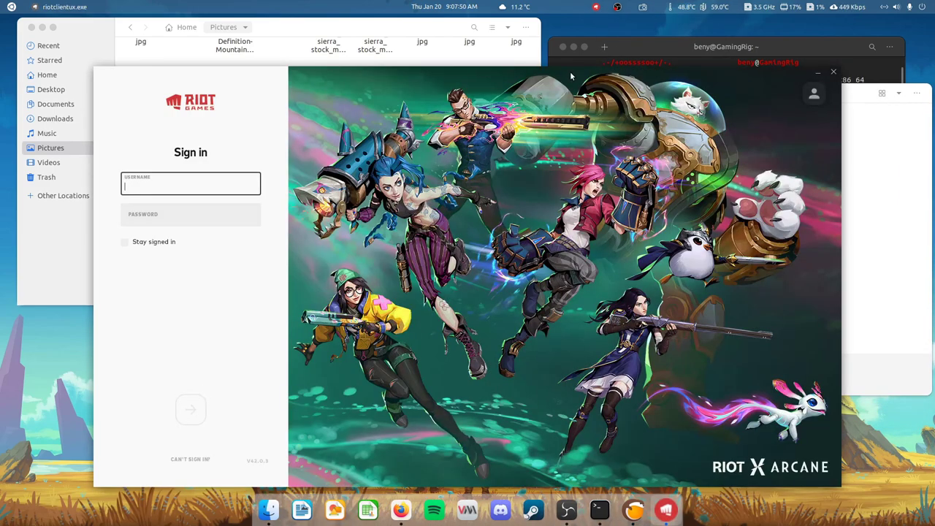
pyautogui.moveTo(570, 75); pyautogui.dragTo(630, 50)
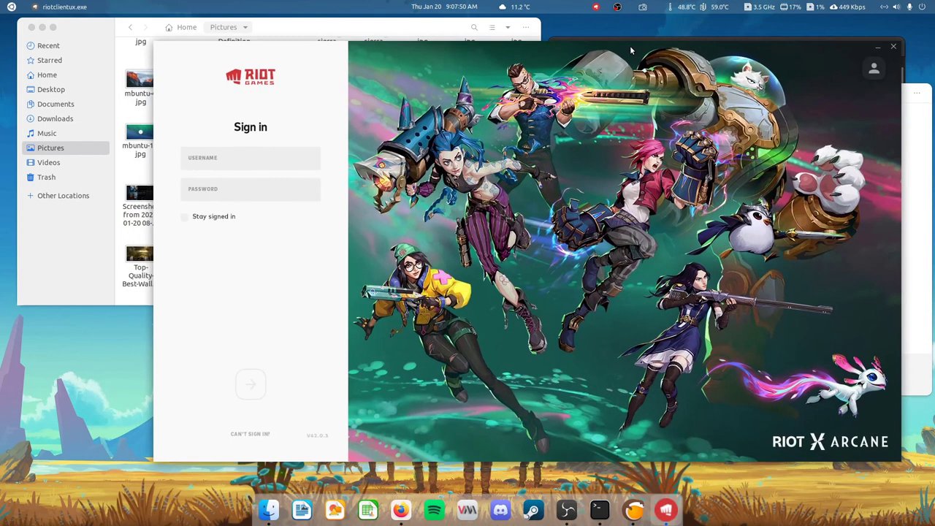
# - Sign in to Riot Client with the account username and password, with Stay signed in enabled
pyautogui.click(247, 156)
pyautogui.write('be')
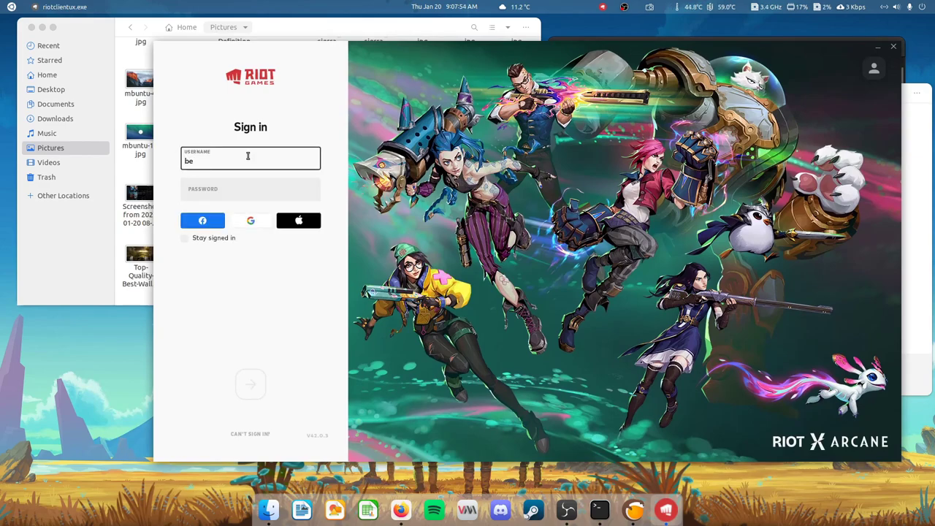
pyautogui.write('nyhdez')
pyautogui.press('Tab')
pyautogui.write('*')
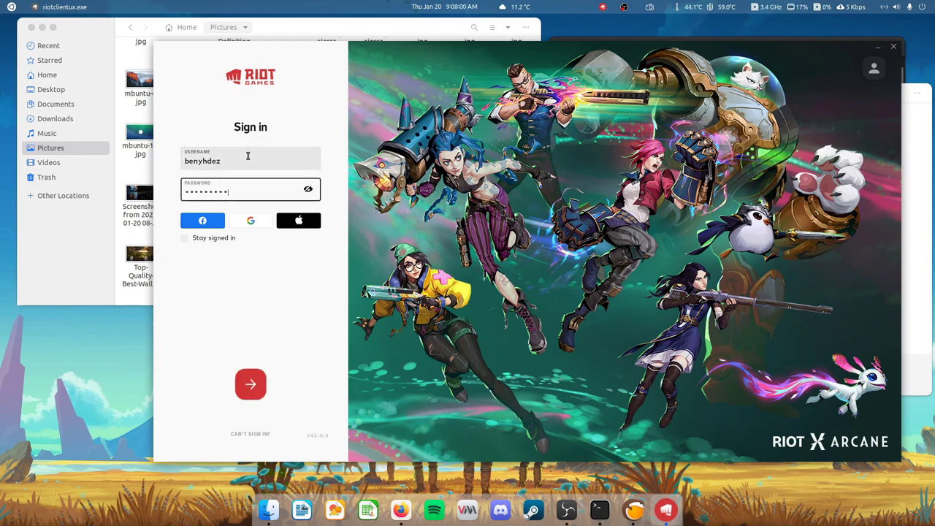
pyautogui.press('BackSpace')
pyautogui.press('BackSpace')
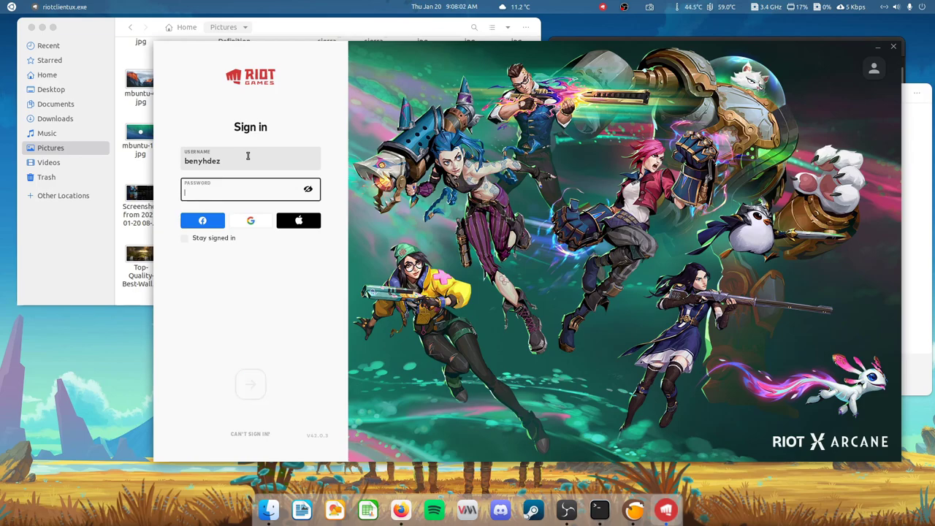
pyautogui.write('***')
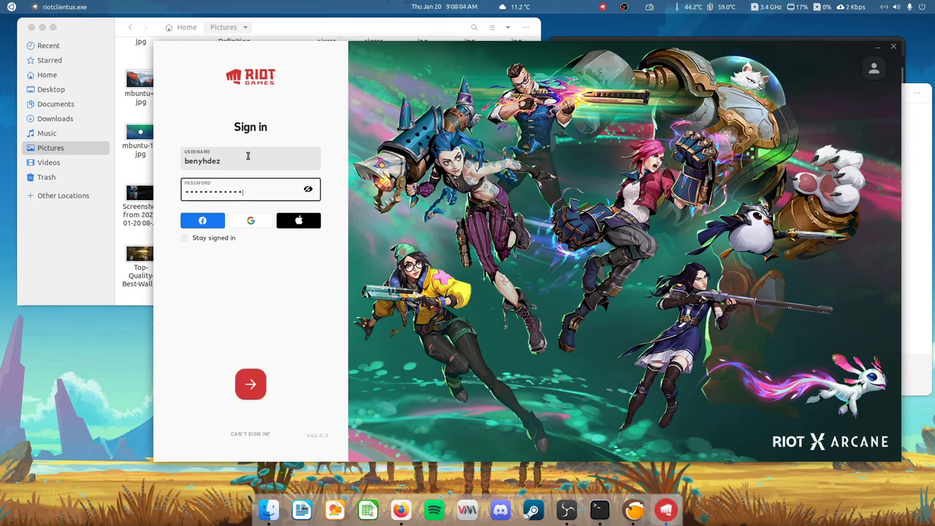
pyautogui.click(184, 238)
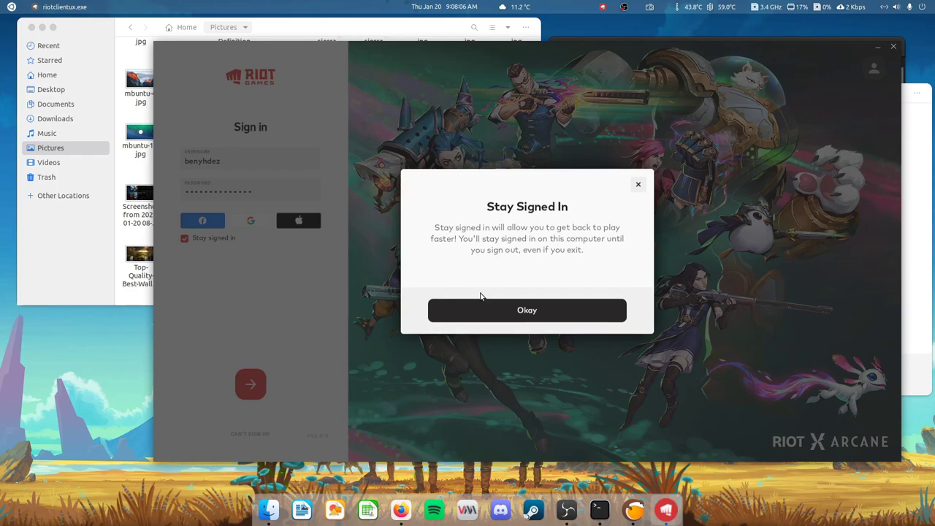
pyautogui.click(501, 312)
pyautogui.click(252, 397)
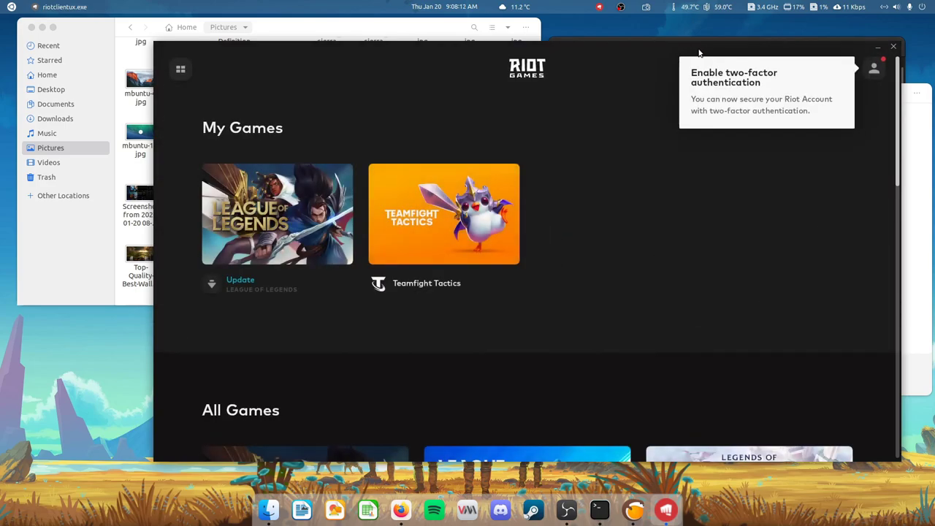
# - Update League of Legends from its My Games card until it shows Ready to Play
pyautogui.click(919, 184)
pyautogui.moveTo(824, 96); pyautogui.dragTo(820, 75)
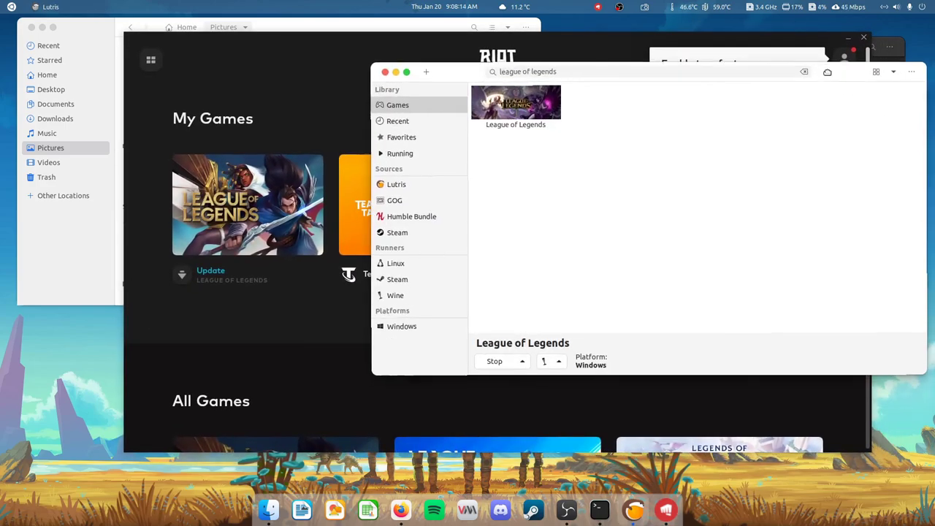
pyautogui.click(286, 158)
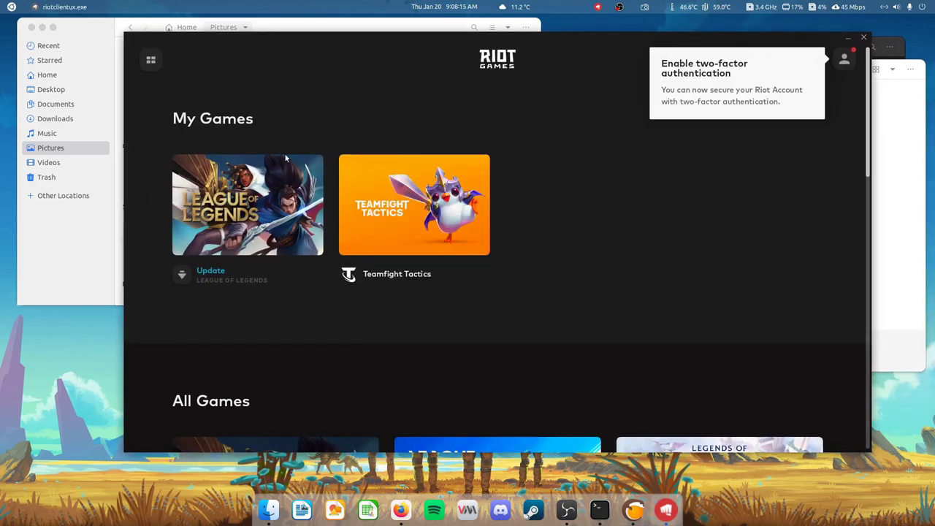
pyautogui.click(192, 281)
pyautogui.click(906, 200)
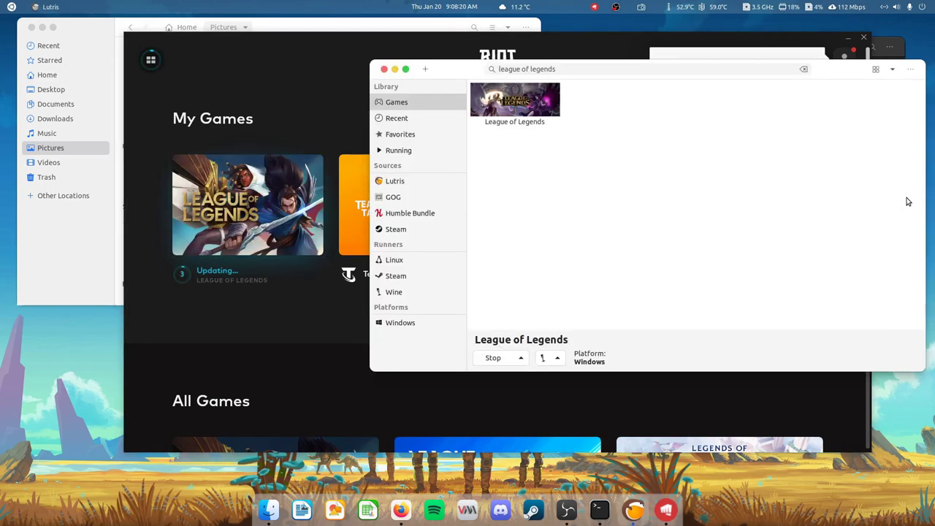
pyautogui.moveTo(843, 73); pyautogui.dragTo(838, 124)
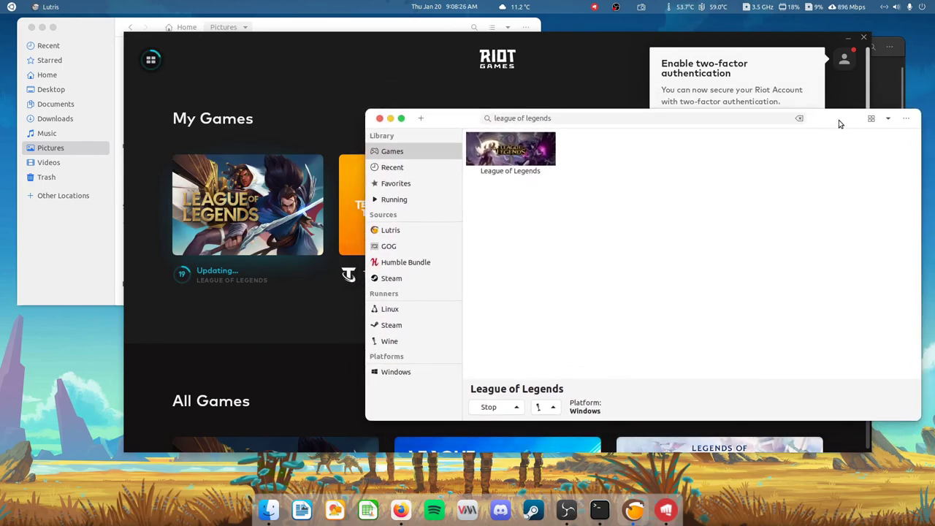
pyautogui.doubleClick(838, 121)
pyautogui.moveTo(776, 34); pyautogui.dragTo(839, 139)
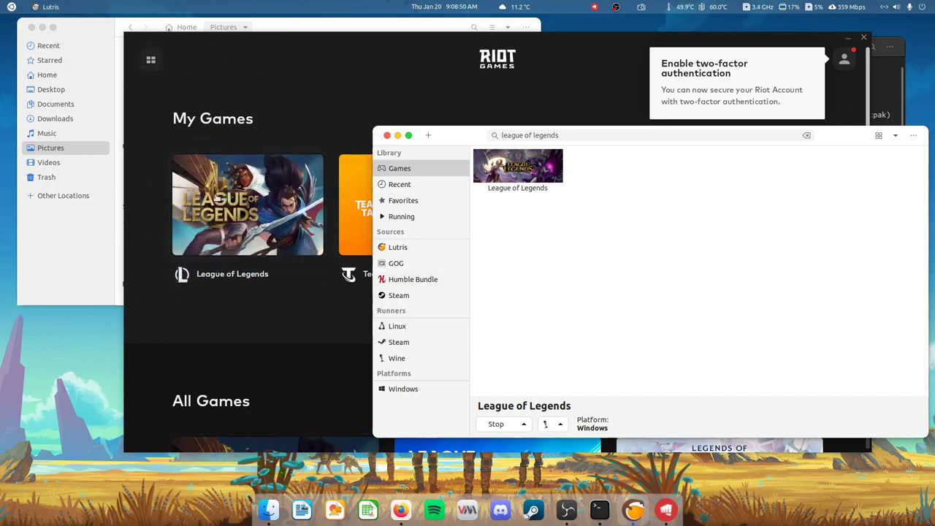
# - Open and dismiss the Riot Games background app menu in the top bar
pyautogui.click(616, 7)
pyautogui.click(618, 6)
pyautogui.click(623, 7)
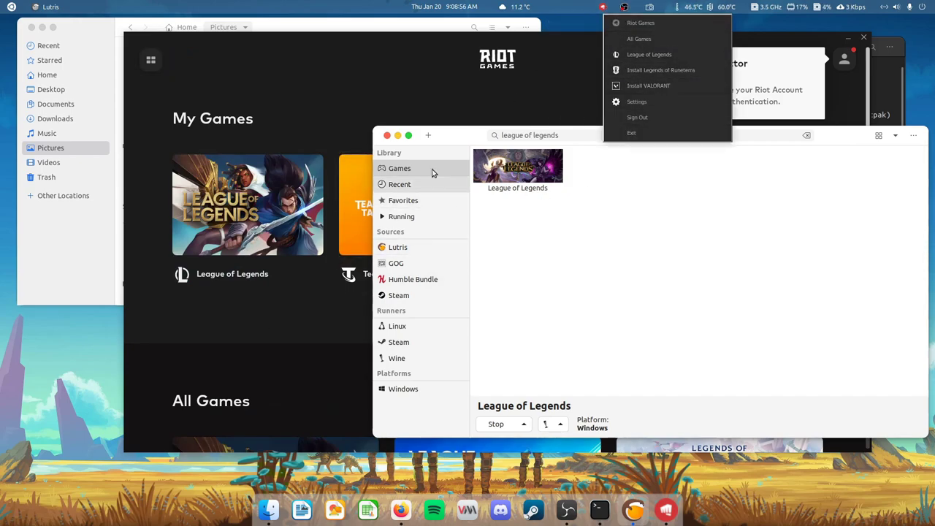
pyautogui.click(655, 55)
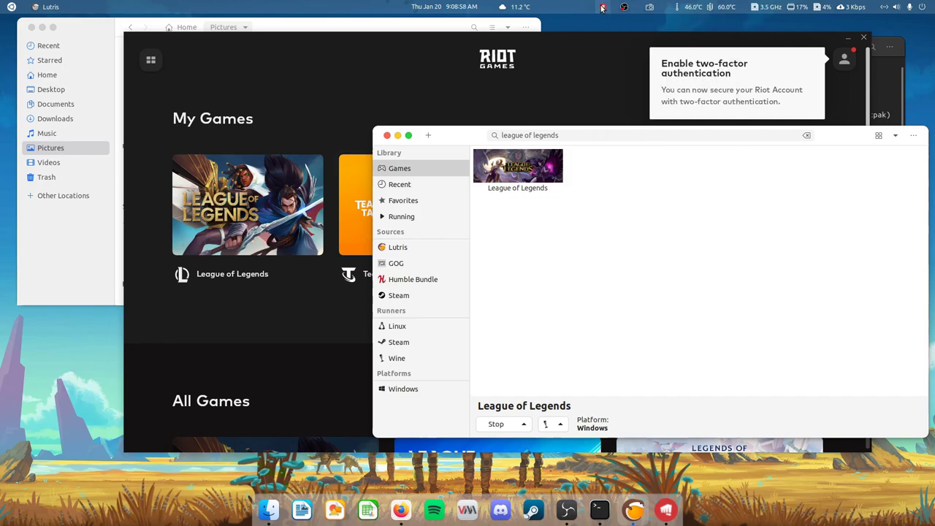
pyautogui.click(624, 6)
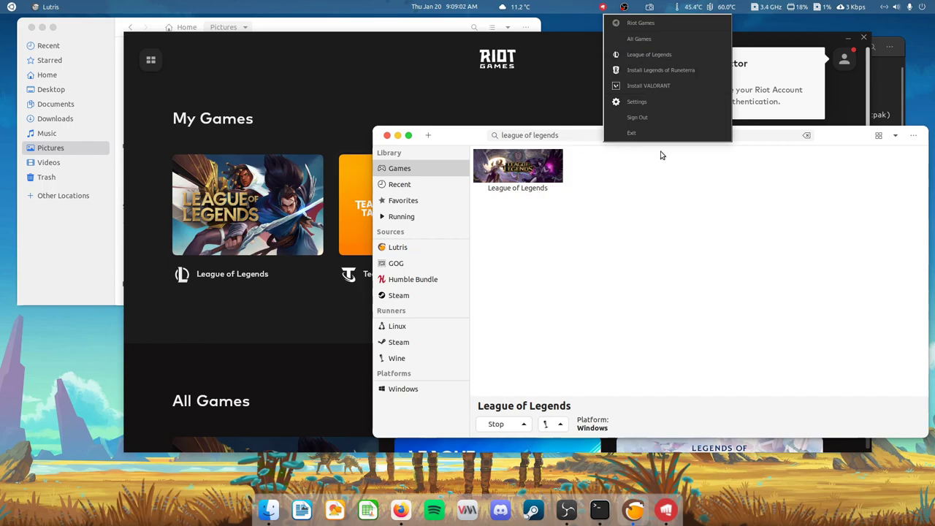
pyautogui.click(824, 162)
# - Shift the Riot Client window slightly left, briefly focus Lutris, then close the Riot Client
pyautogui.click(599, 56)
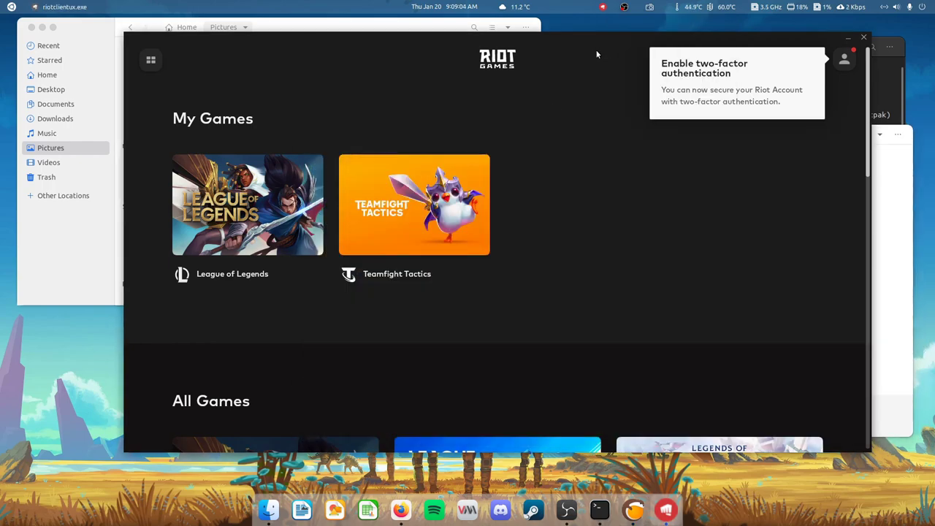
pyautogui.moveTo(557, 39); pyautogui.dragTo(539, 35)
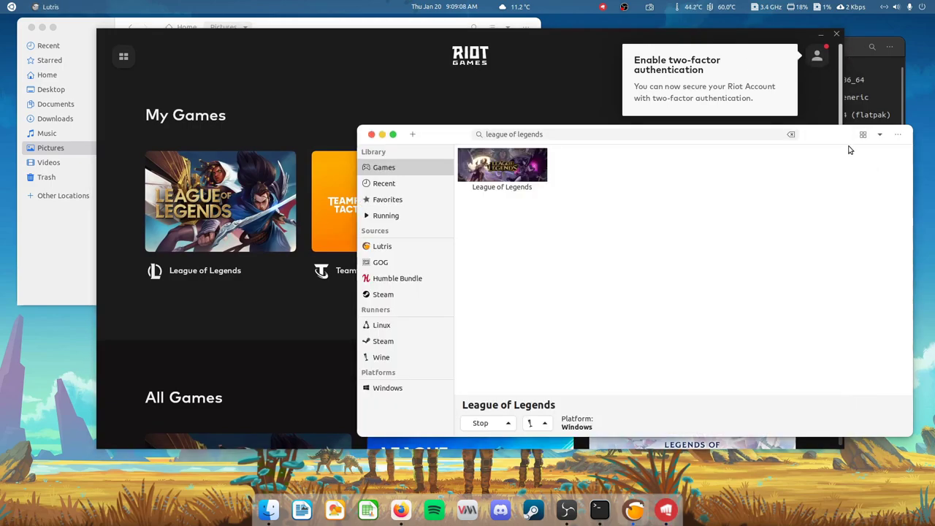
pyautogui.click(877, 166)
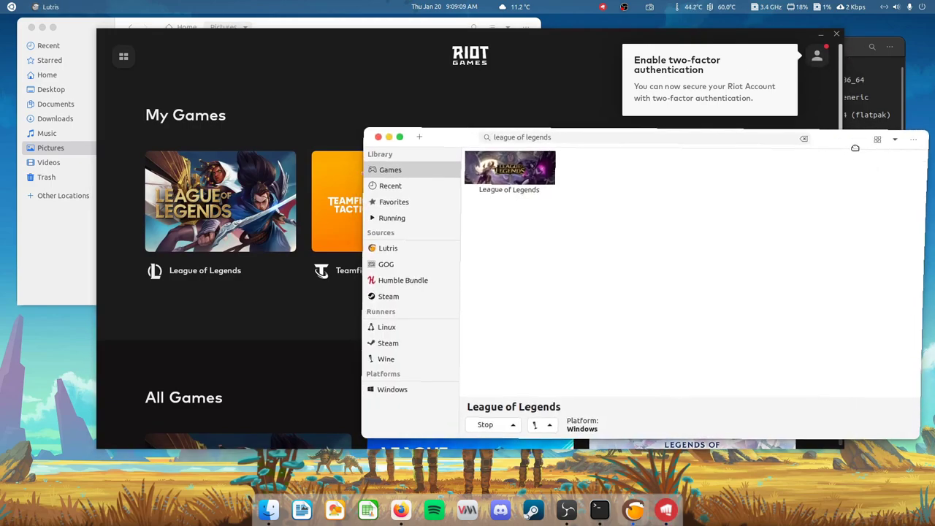
pyautogui.click(839, 37)
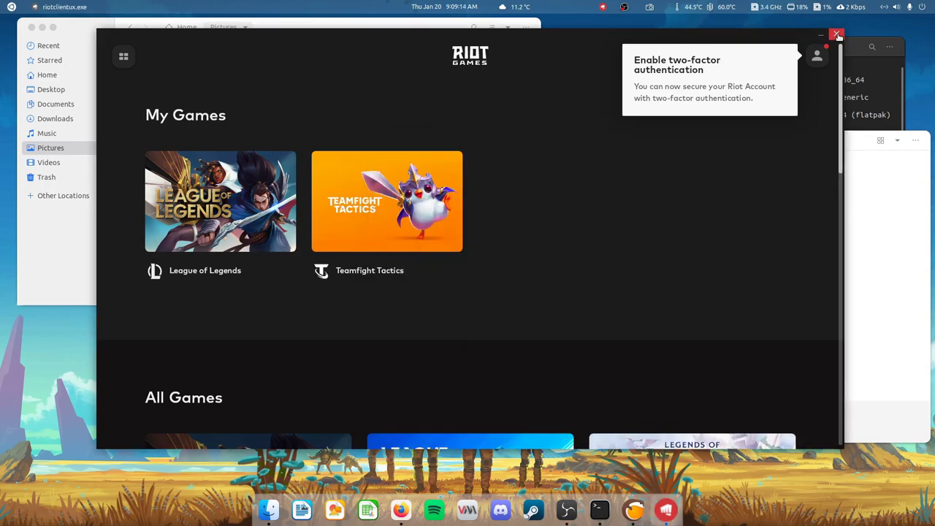
pyautogui.click(837, 35)
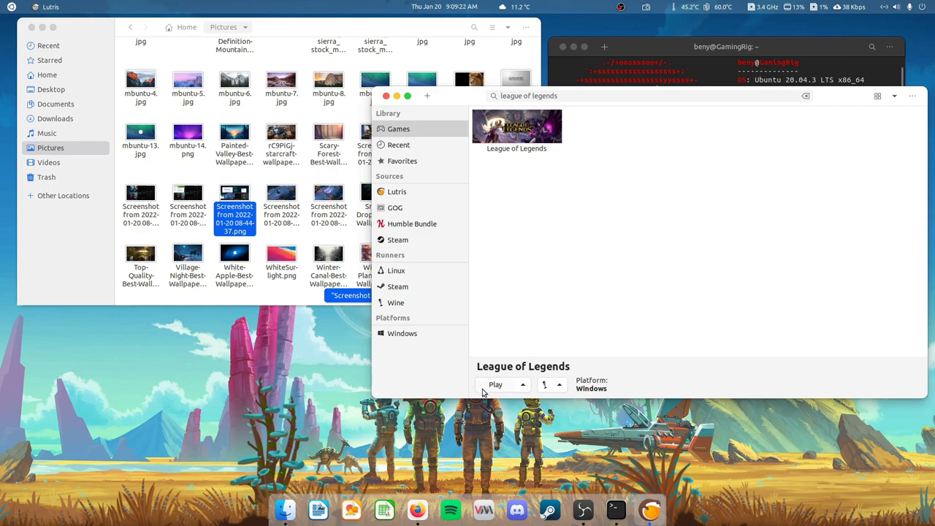
# - Review League of Legends' Runner options in Lutris, cancel unchanged, and bring up Firefox
pyautogui.moveTo(461, 100); pyautogui.dragTo(469, 113)
pyautogui.rightClick(544, 144)
pyautogui.click(563, 167)
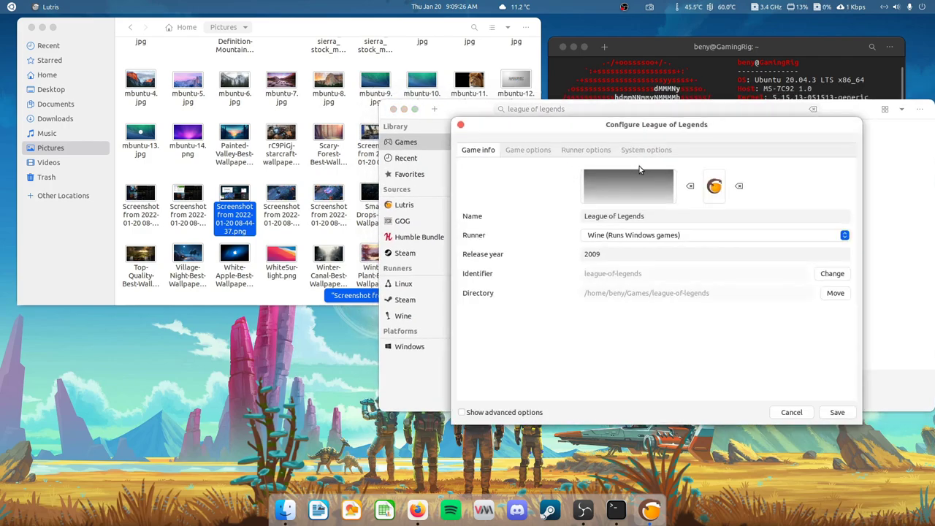
pyautogui.click(585, 150)
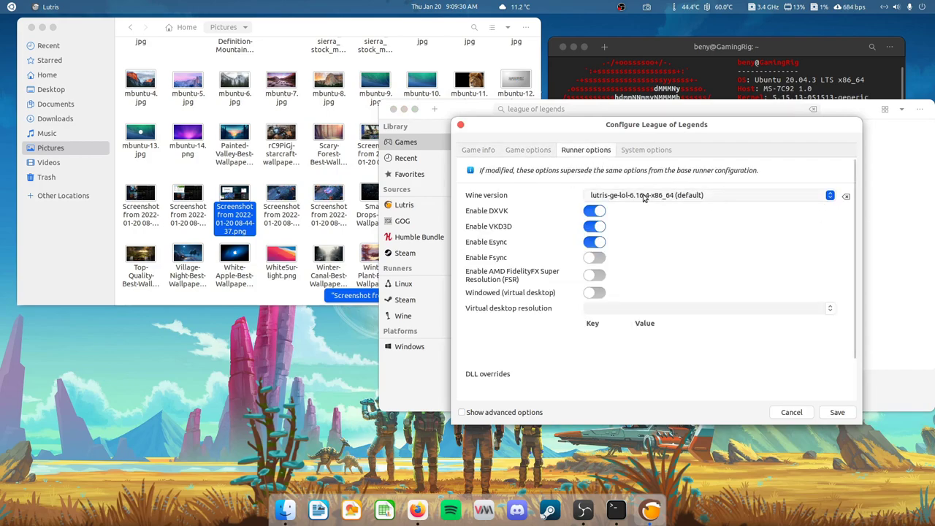
pyautogui.click(791, 412)
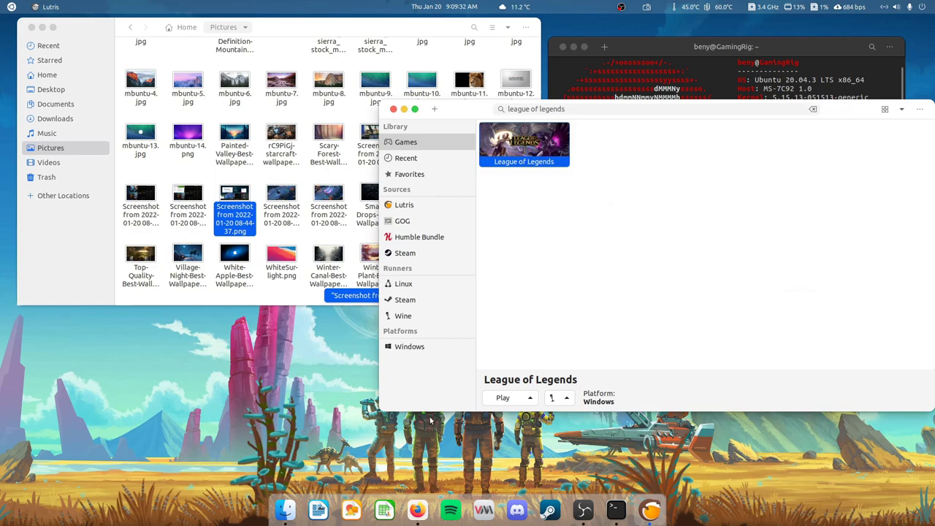
pyautogui.click(417, 509)
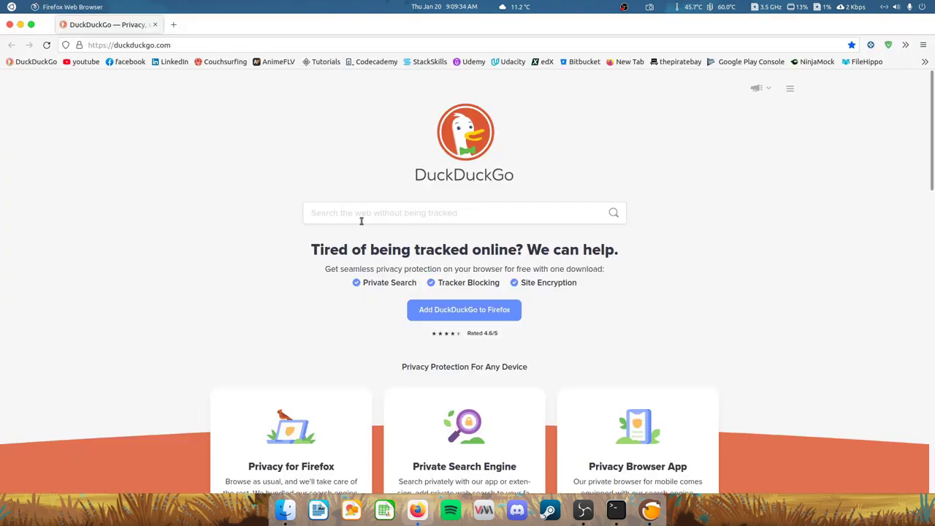
# - Search DuckDuckGo for 'winege' and open the wine-ge-custom repository on GitHub
pyautogui.write('winege')
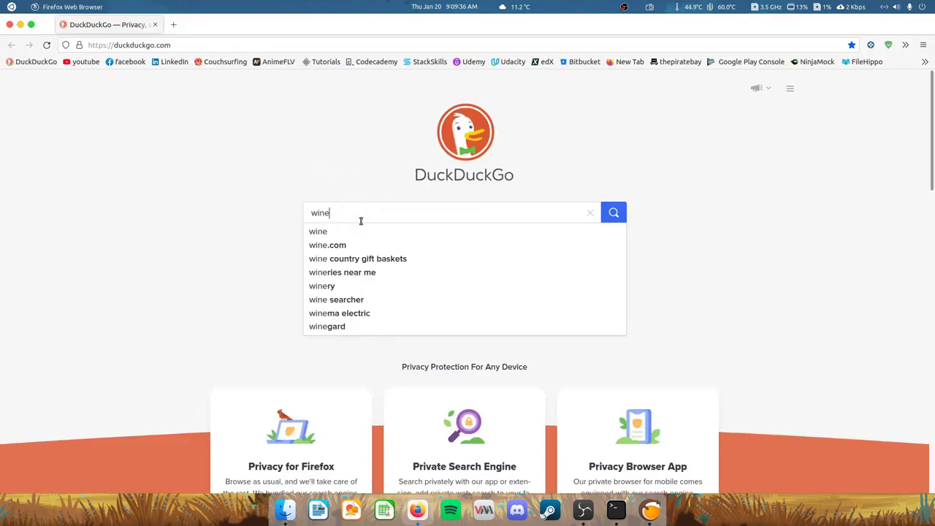
pyautogui.press('Return')
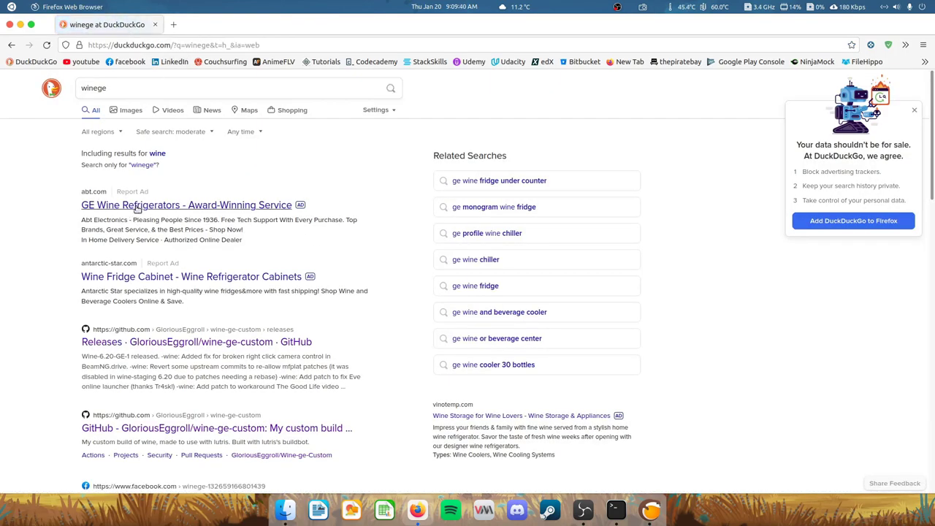
pyautogui.click(120, 344)
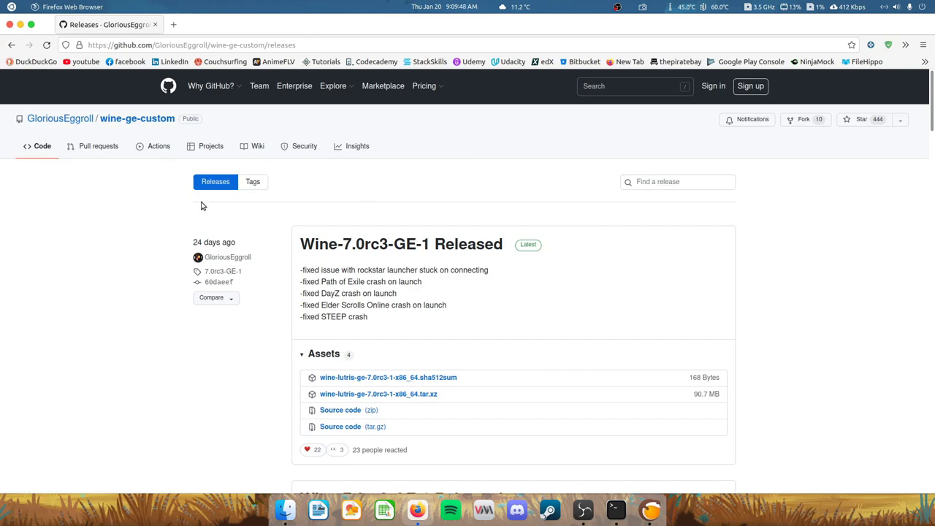
pyautogui.click(219, 182)
pyautogui.click(117, 120)
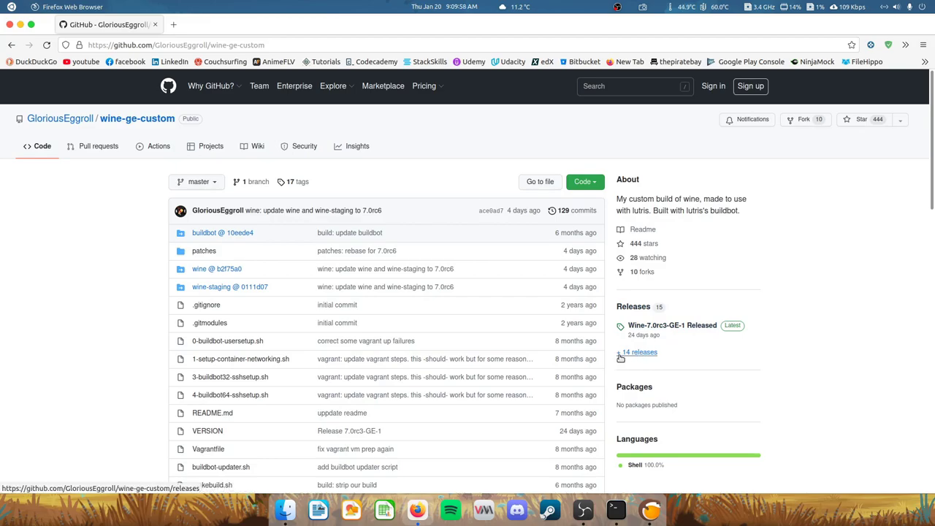
# - Open the Lutris-GE-6.16-3-LoL release from the repository's full releases list
pyautogui.click(634, 353)
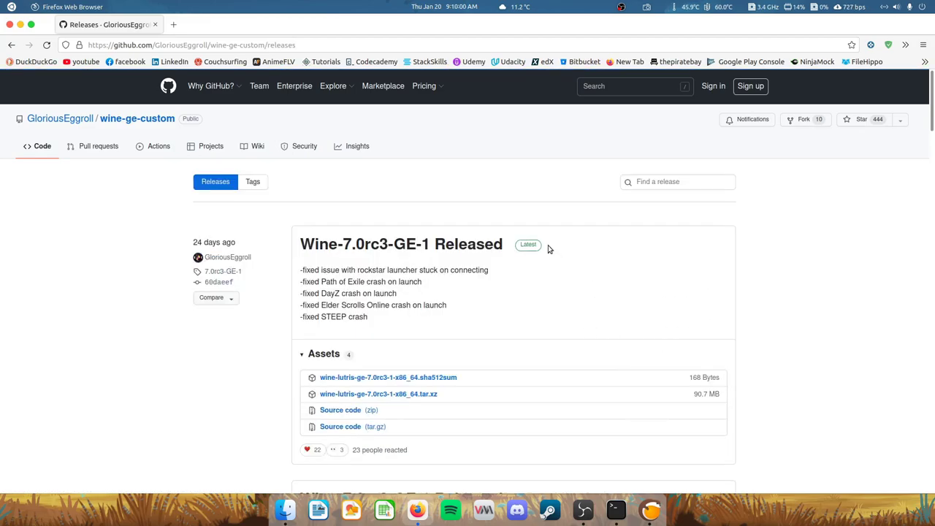
pyautogui.scroll(-10, 480, 209)
pyautogui.scroll(3, 480, 209)
pyautogui.scroll(-15, 472, 196)
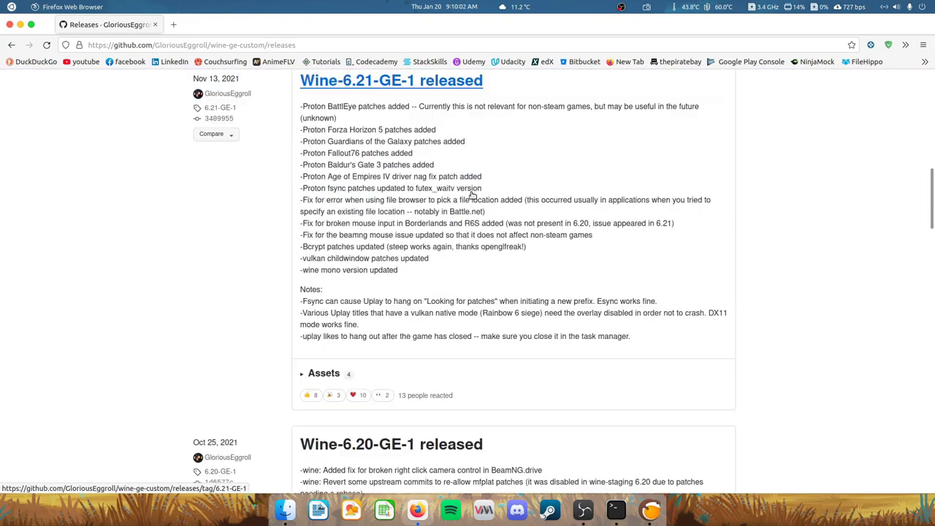
pyautogui.scroll(1, 474, 191)
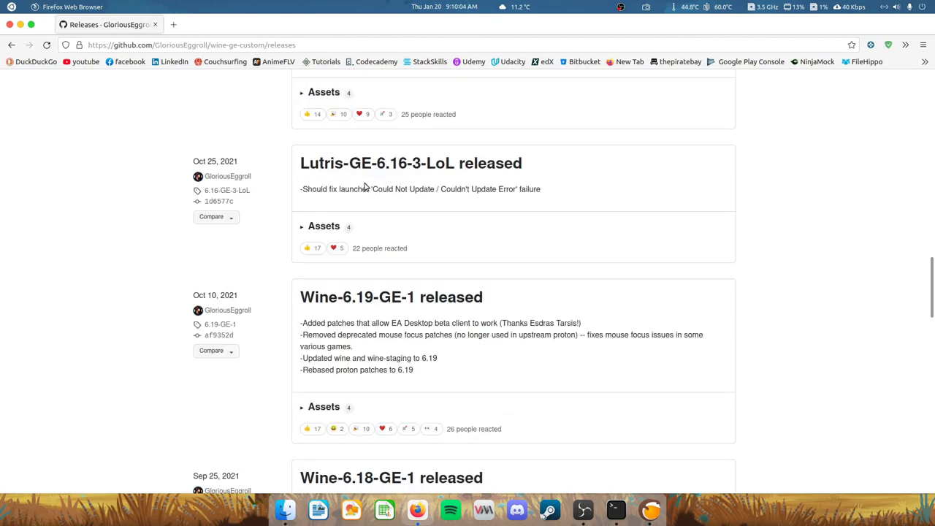
pyautogui.moveTo(293, 167); pyautogui.dragTo(541, 173)
pyautogui.click(451, 165)
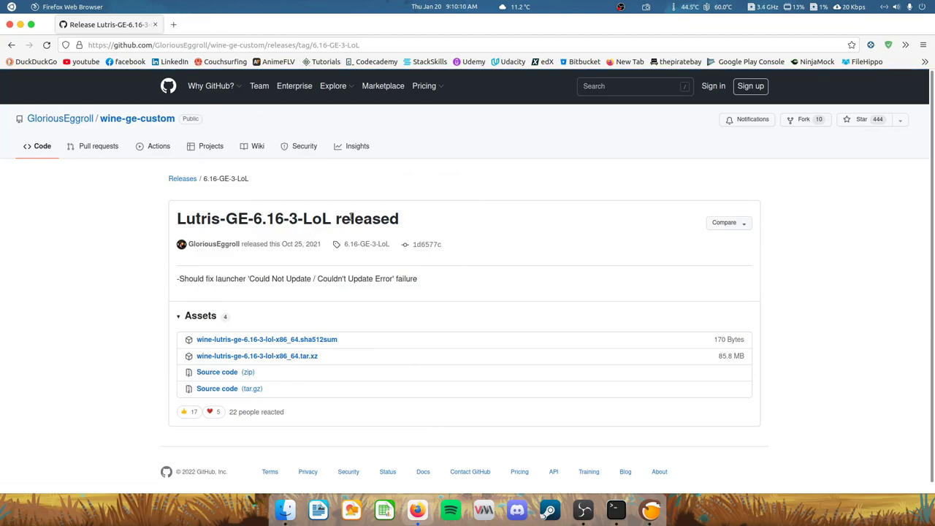
# - Save wine-lutris-ge-6.16-3-lol-x86_64.tar.xz to Downloads and check it in the folder
pyautogui.click(301, 359)
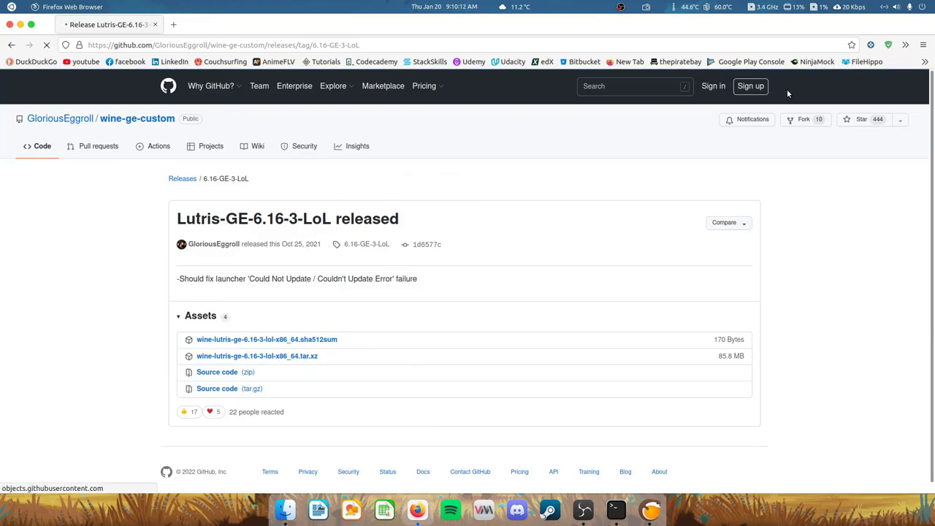
pyautogui.click(511, 327)
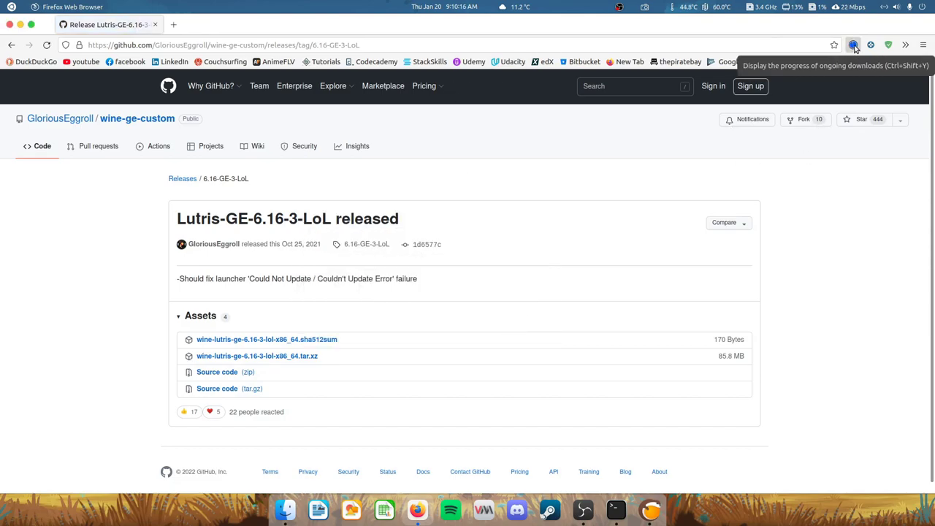
pyautogui.click(853, 45)
pyautogui.click(845, 68)
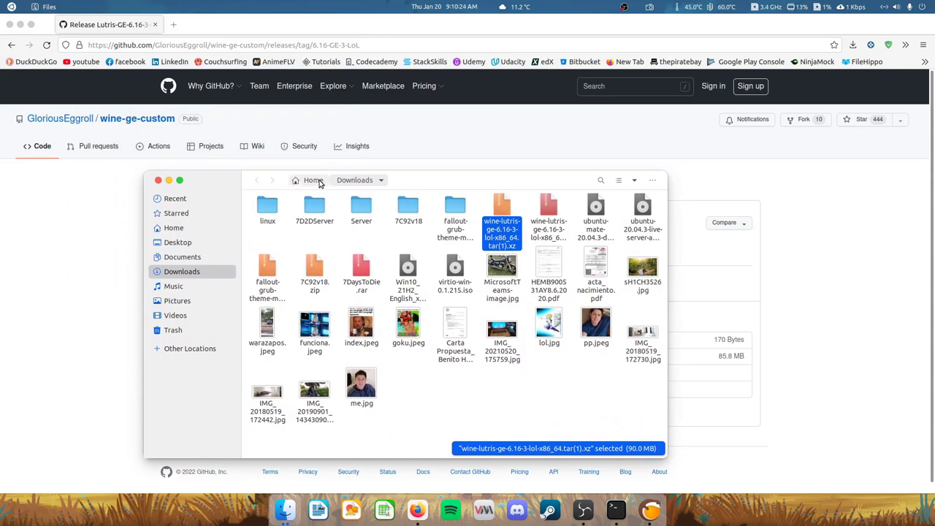
pyautogui.click(159, 180)
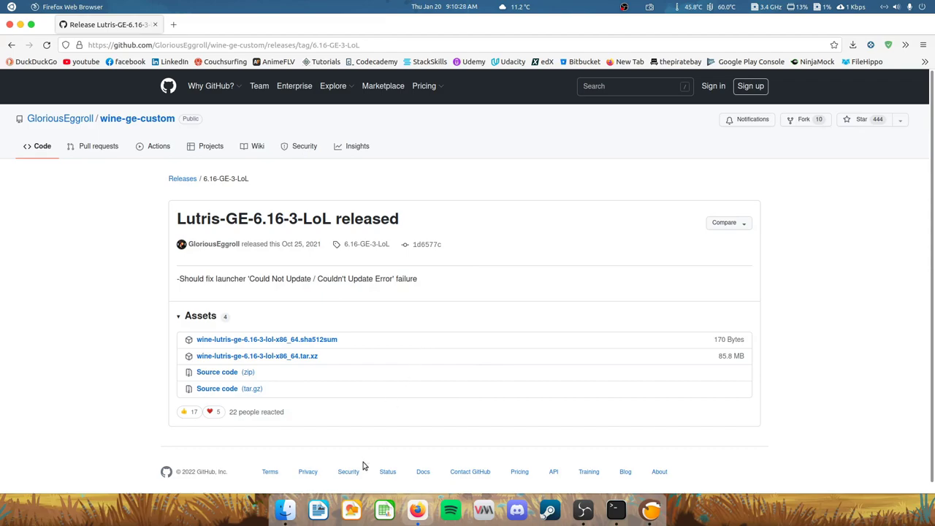
# - Find the README's release installation steps and select the .local/share/lutris/runners/wine/ path
pyautogui.click(141, 119)
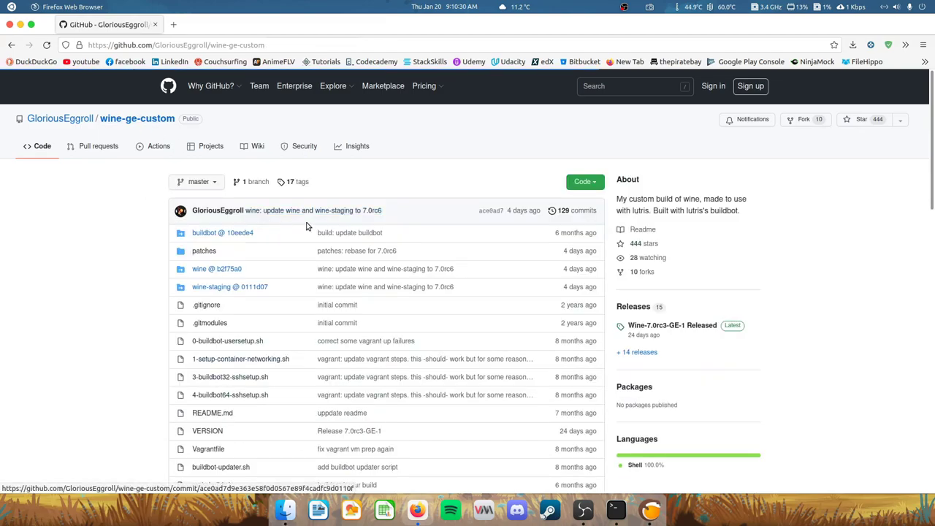
pyautogui.scroll(-6, 424, 260)
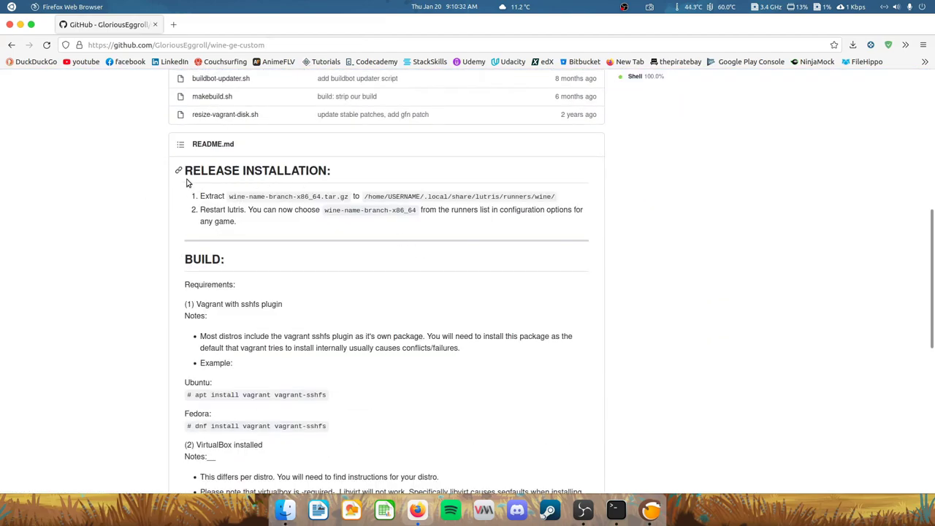
pyautogui.moveTo(188, 192); pyautogui.dragTo(488, 244)
pyautogui.click(508, 236)
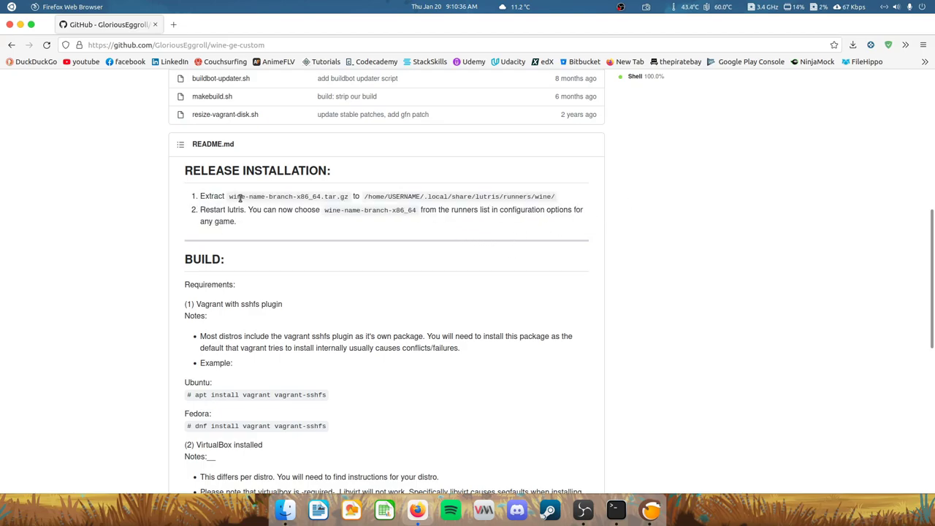
pyautogui.moveTo(365, 196); pyautogui.dragTo(561, 201)
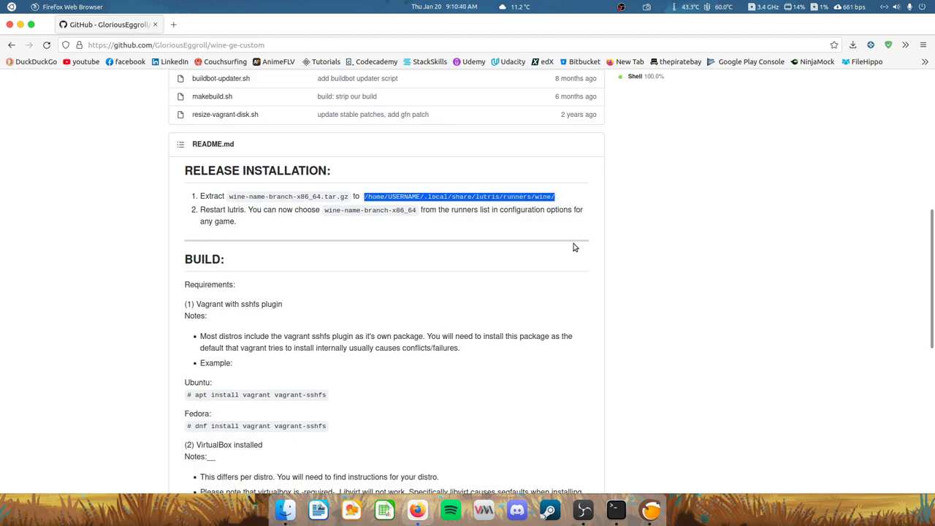
pyautogui.click(385, 195)
pyautogui.doubleClick(404, 196)
pyautogui.doubleClick(439, 195)
pyautogui.click(482, 195)
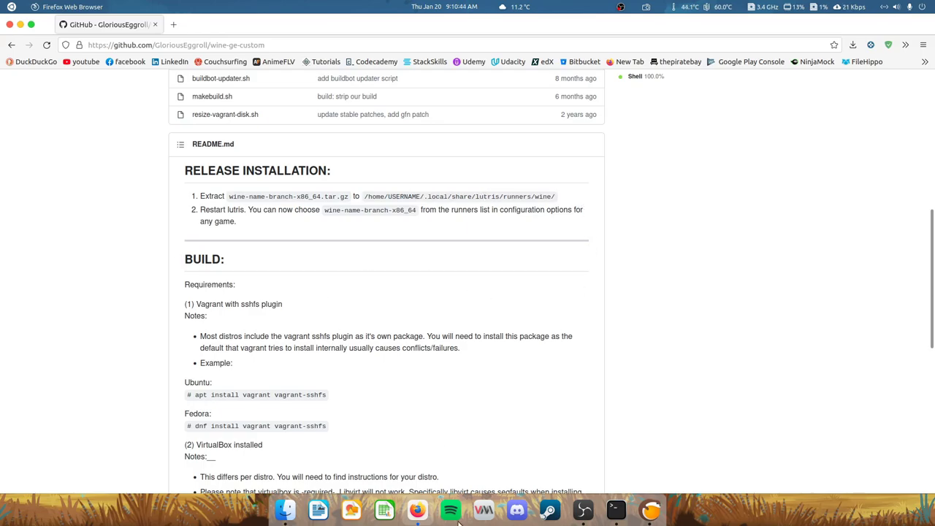
# - Clear the terminal screen and start typing 'cd .local/share/lu' at the prompt
pyautogui.click(617, 511)
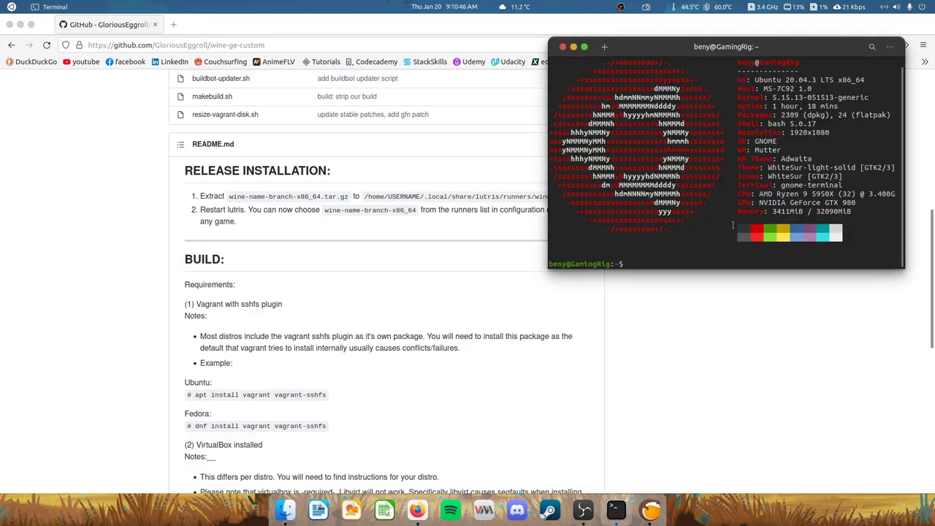
pyautogui.press('Return')
pyautogui.press('Return')
pyautogui.press('Return')
pyautogui.hotkey('ctrl', 'l')
pyautogui.write('cd ')
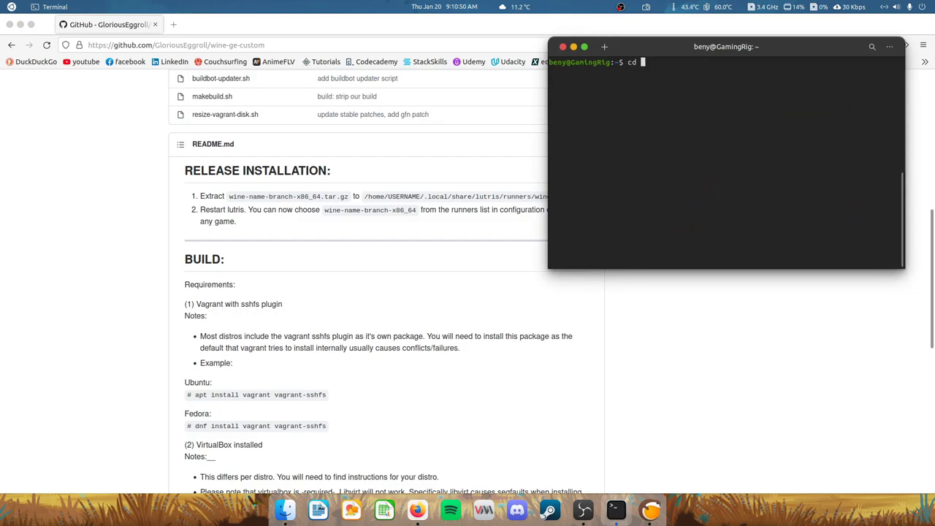
pyautogui.write('.local/')
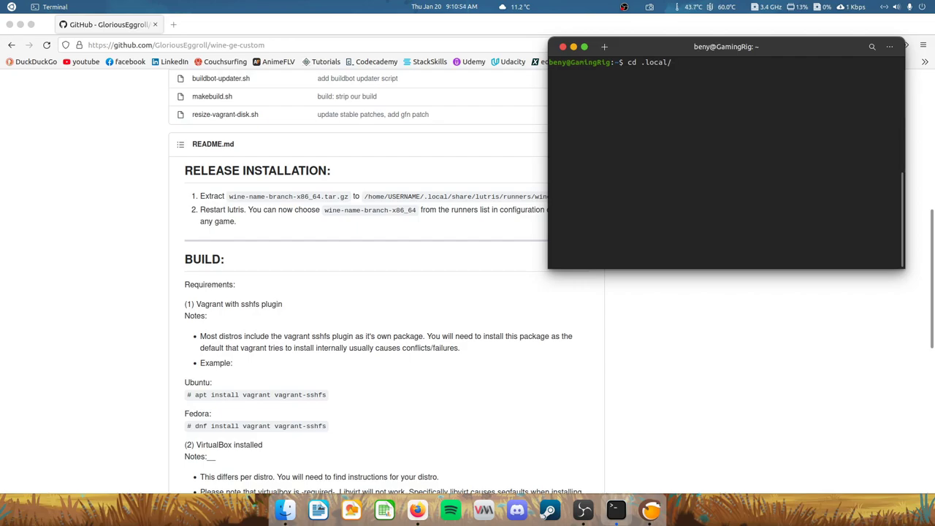
pyautogui.write('share/')
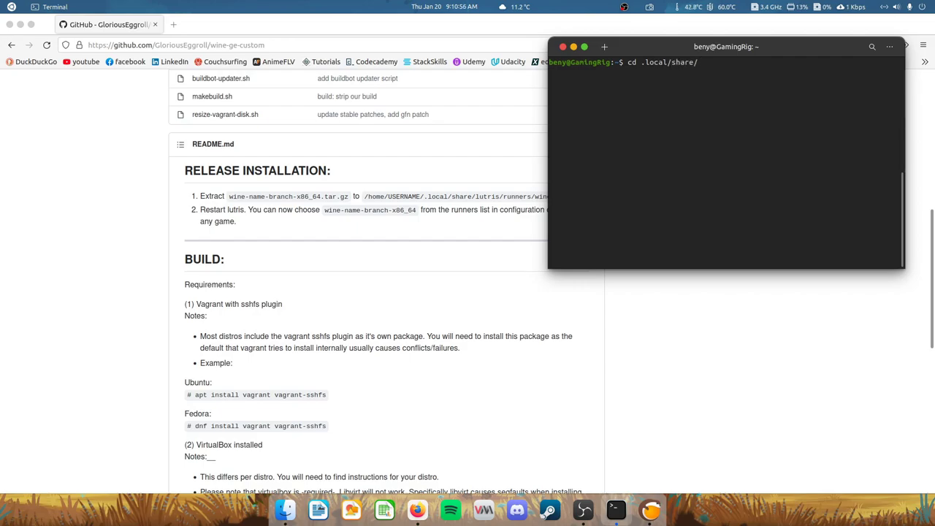